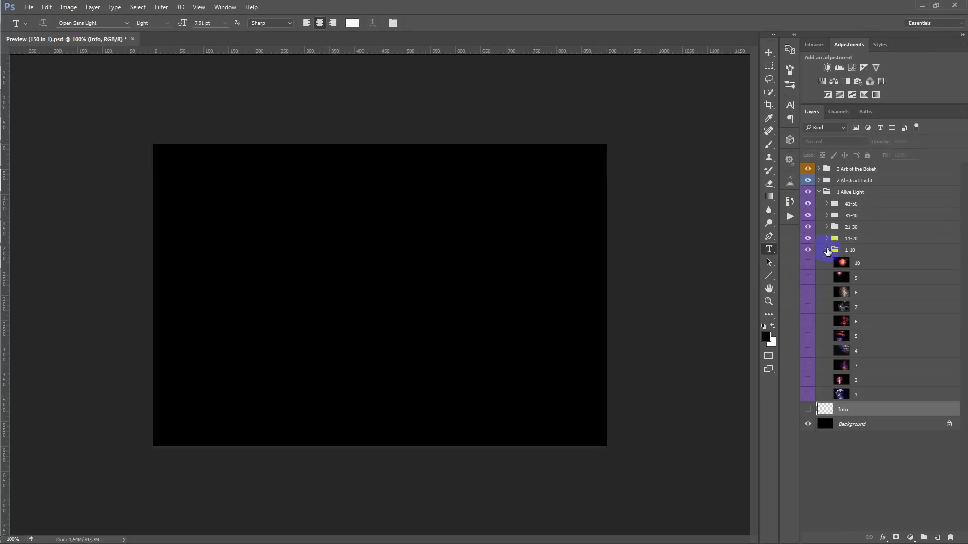
# - Preview Alive Light overlays 1, 2, 6 and 10 one at a time, hiding each afterwards
pyautogui.click(808, 396)
pyautogui.click(807, 396)
pyautogui.click(808, 380)
pyautogui.click(808, 321)
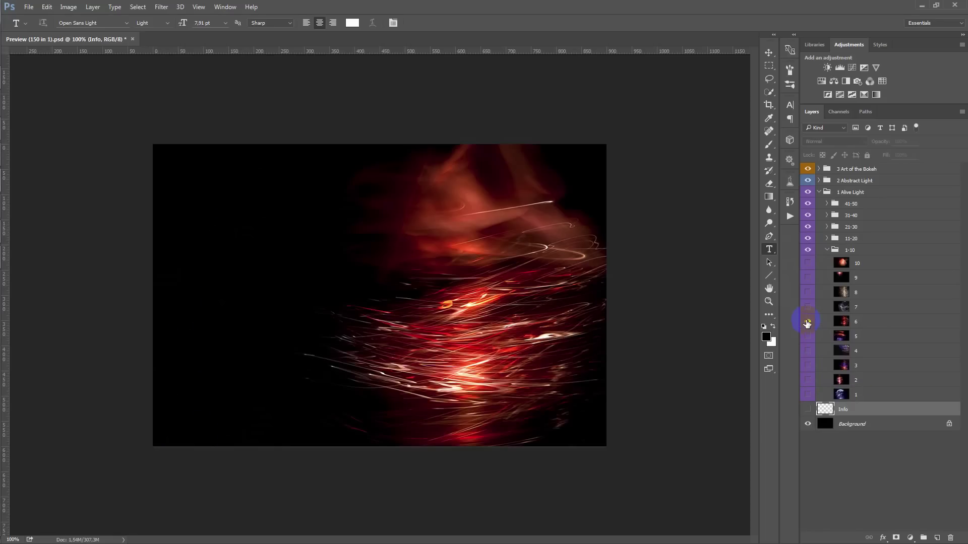
pyautogui.click(808, 322)
pyautogui.click(807, 263)
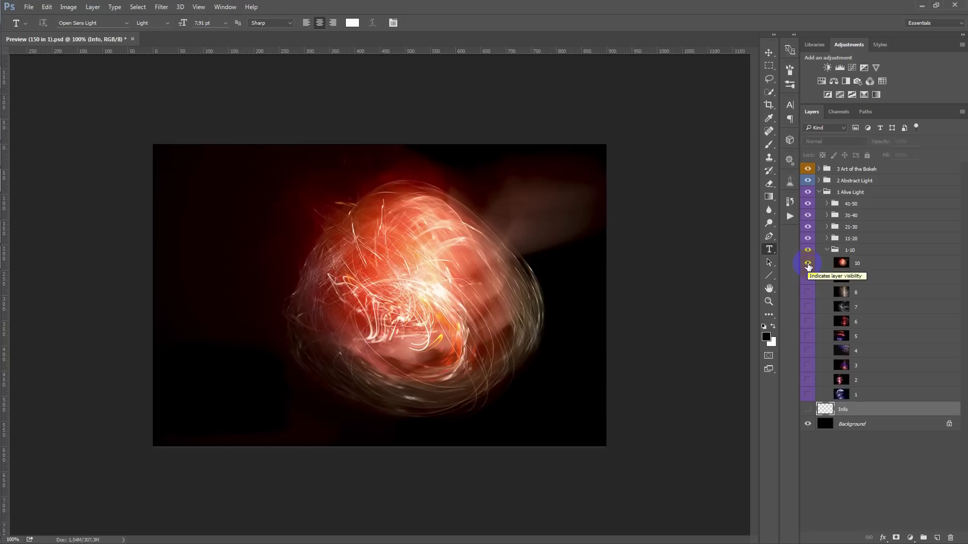
pyautogui.click(807, 263)
# - Open the Alive Light 11-20 group and preview overlays 20, 18, 15 and 13
pyautogui.click(827, 250)
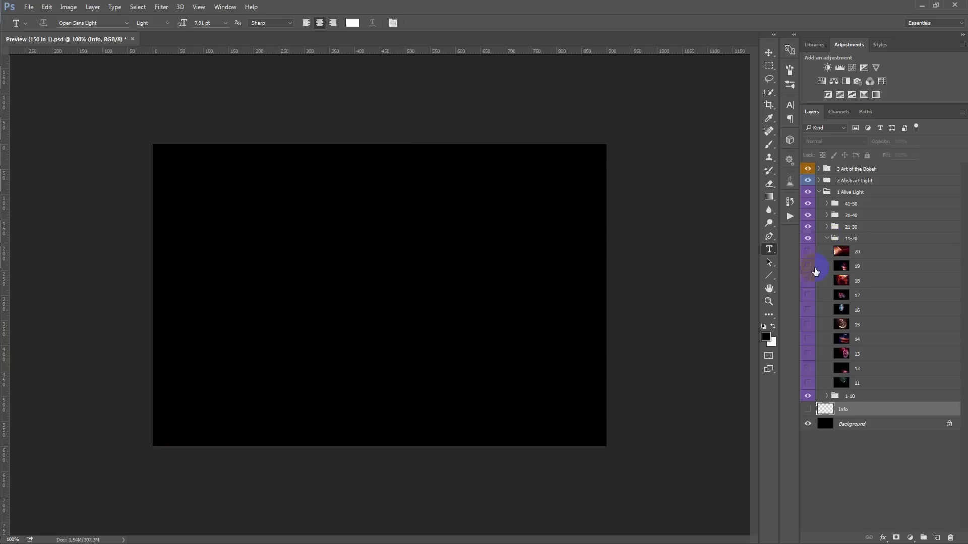
pyautogui.click(808, 251)
pyautogui.click(808, 252)
pyautogui.click(809, 281)
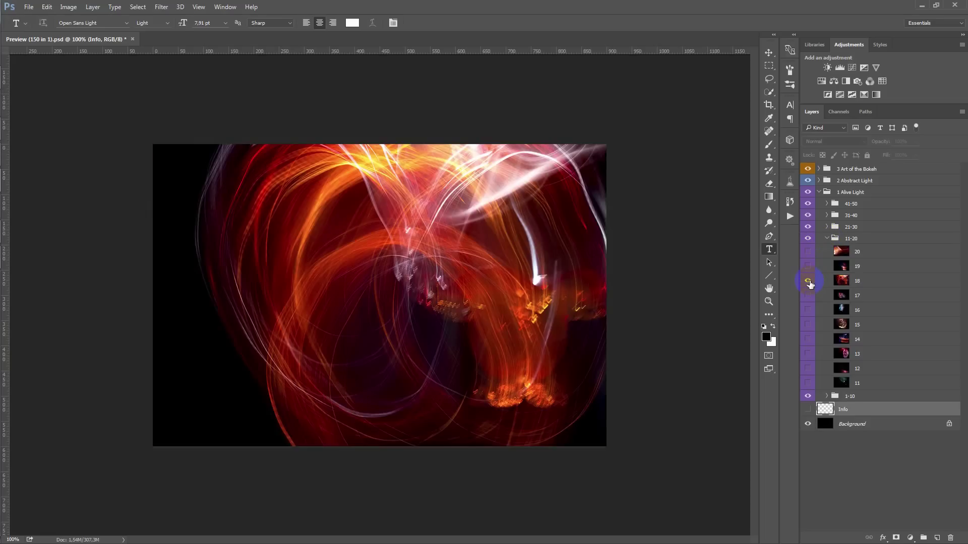
pyautogui.click(808, 324)
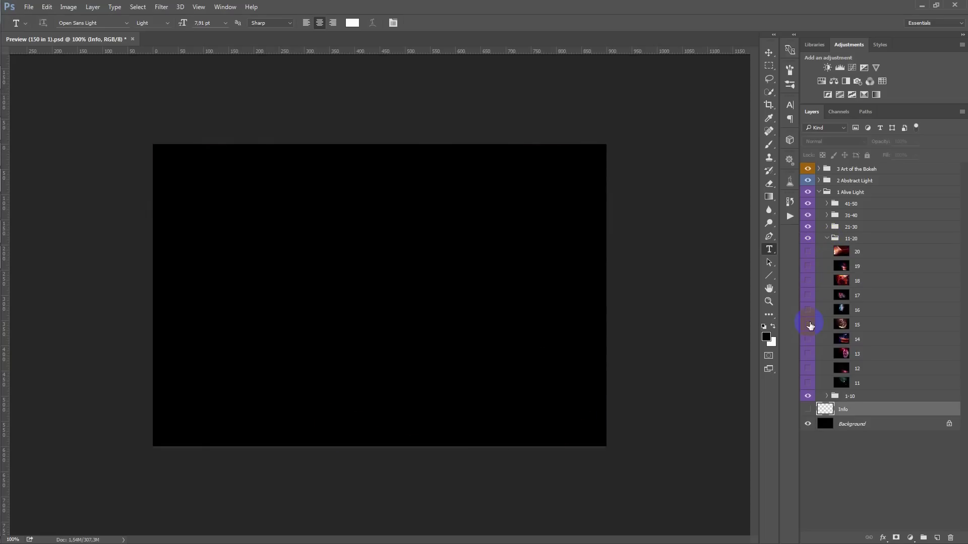
pyautogui.click(810, 352)
# - Open the 21-30 group, preview overlays 24 and 22, then collapse it
pyautogui.click(827, 239)
pyautogui.click(808, 328)
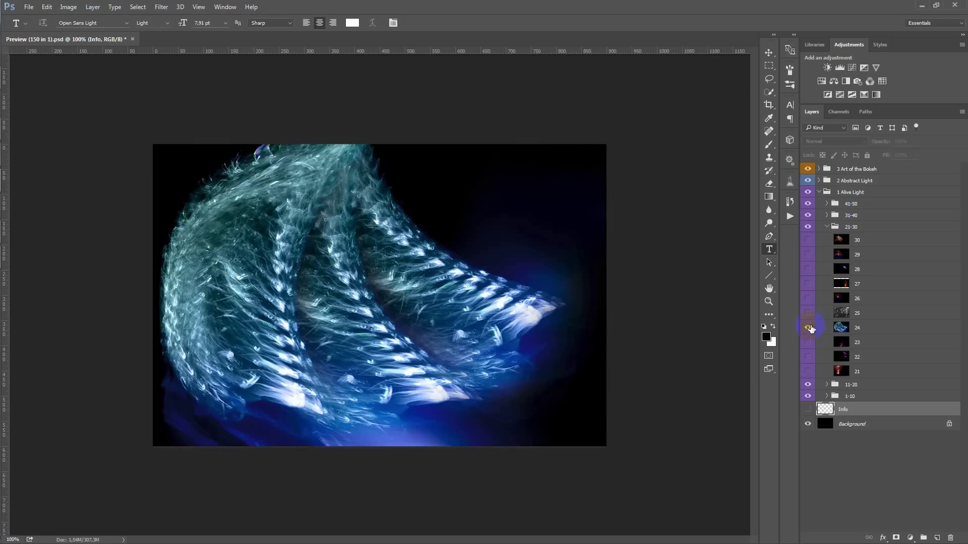
pyautogui.click(809, 328)
pyautogui.click(809, 357)
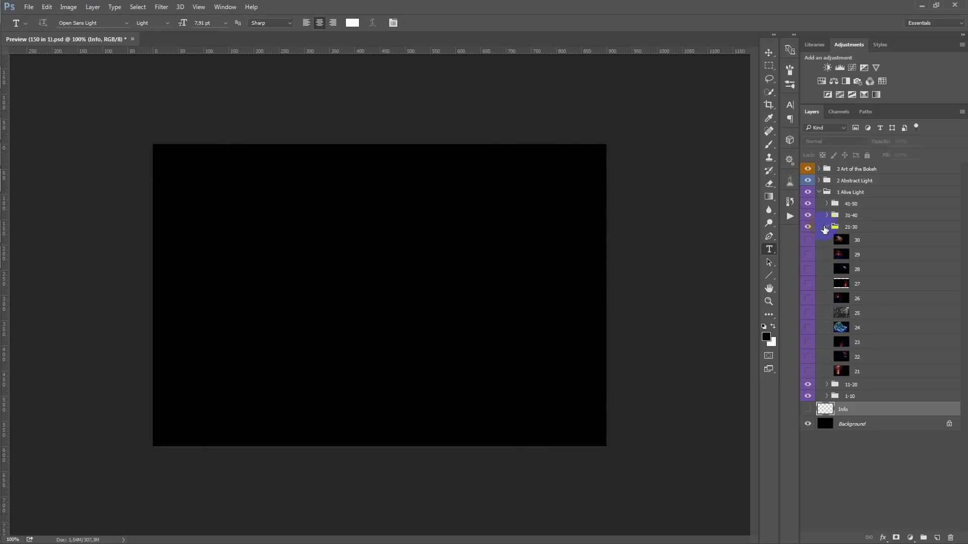
pyautogui.click(827, 227)
# - Preview overlays 49, a bokeh and 41 from the 41-50 group, then expand 2 Abstract Light
pyautogui.click(827, 205)
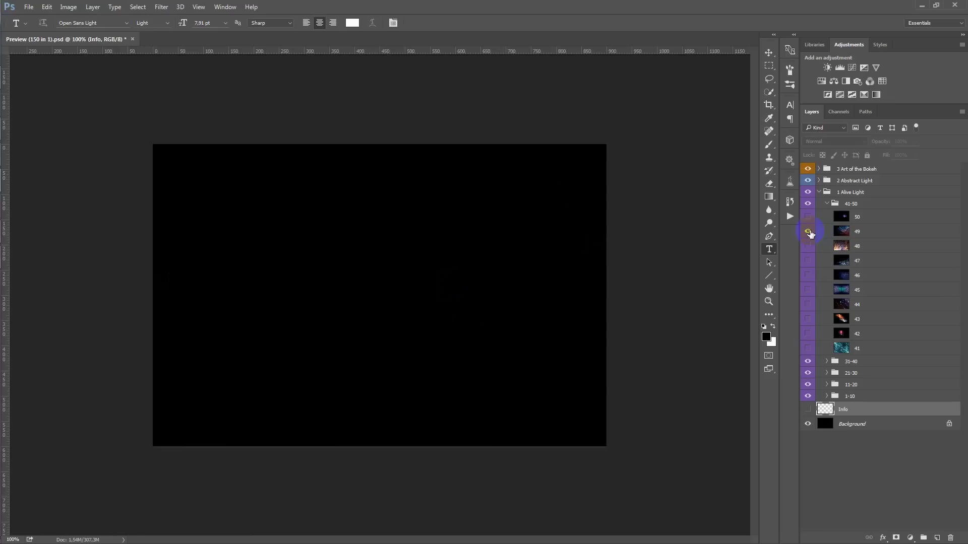
pyautogui.click(808, 231)
pyautogui.click(808, 231)
pyautogui.click(809, 261)
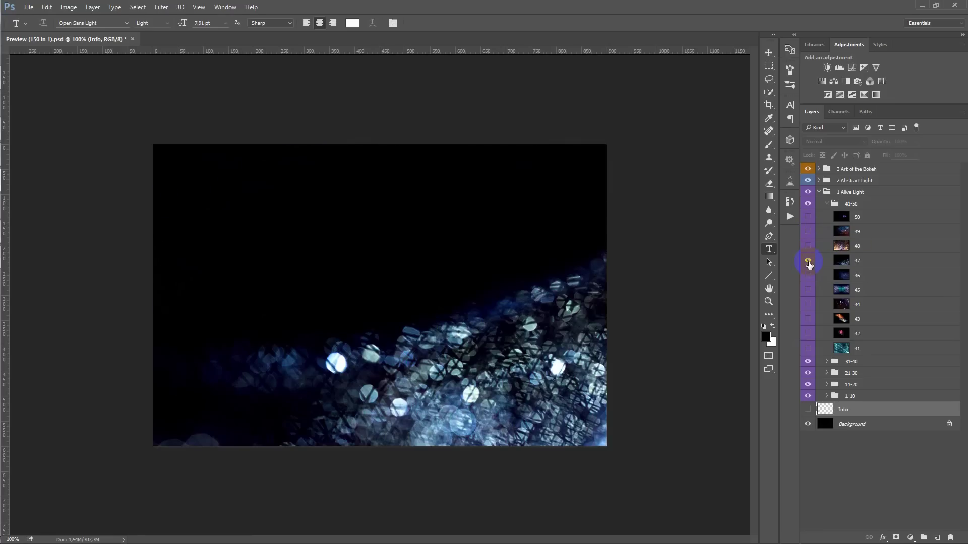
pyautogui.click(808, 350)
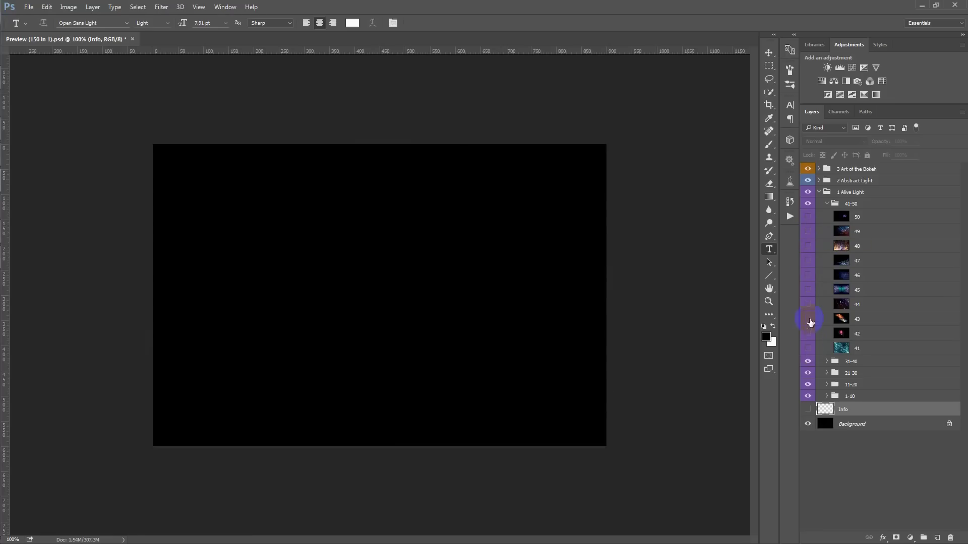
pyautogui.click(827, 204)
pyautogui.click(818, 192)
# - Preview Abstract Light overlays 4, 6 and 9, hiding each afterwards
pyautogui.click(808, 328)
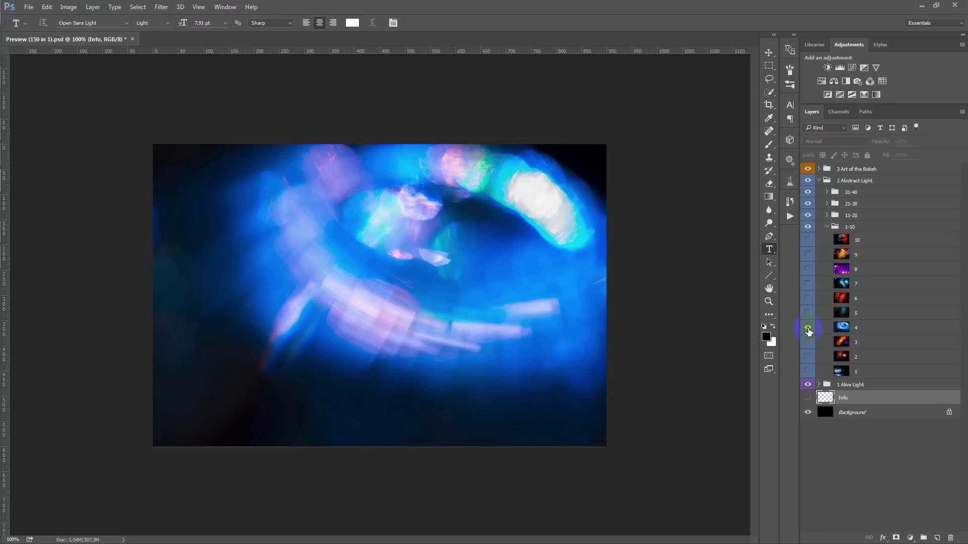
pyautogui.click(809, 328)
pyautogui.click(808, 298)
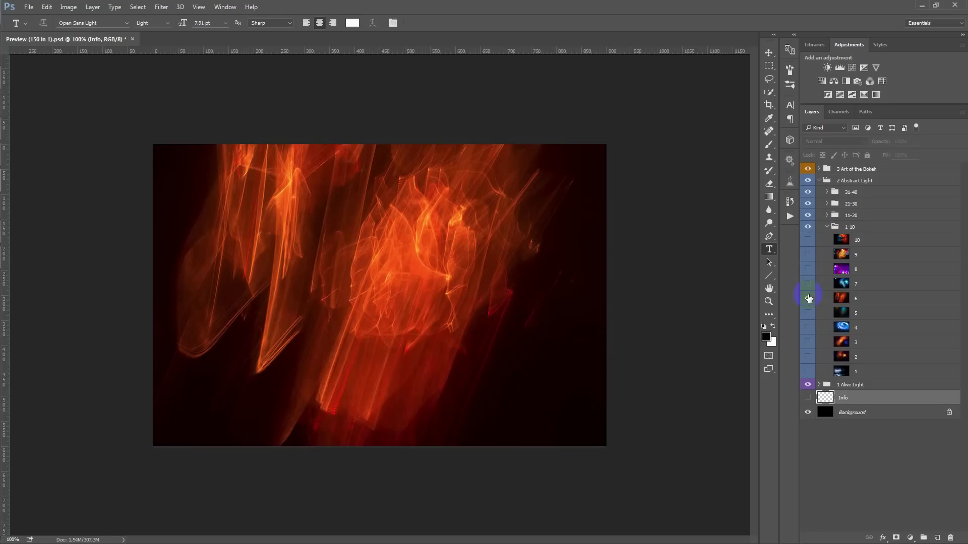
pyautogui.click(809, 298)
pyautogui.click(807, 254)
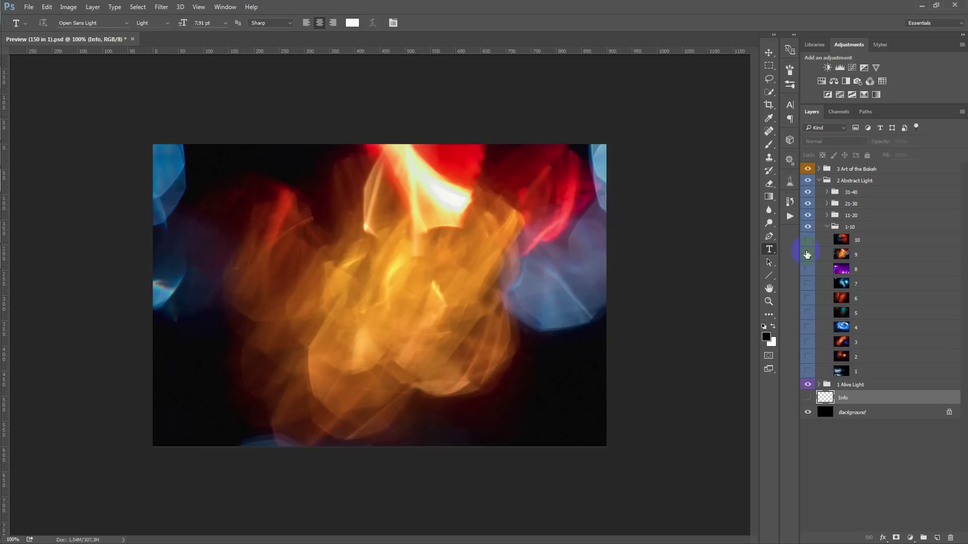
pyautogui.click(807, 255)
# - Open the Abstract Light 11-20 group and preview overlays 17 and 20
pyautogui.click(827, 228)
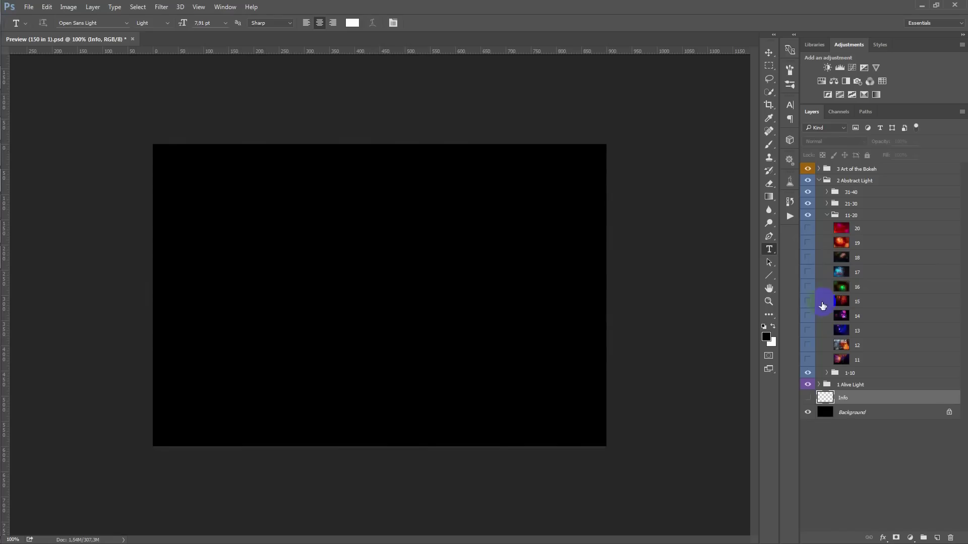
pyautogui.click(807, 273)
pyautogui.click(807, 272)
pyautogui.click(808, 229)
pyautogui.click(809, 232)
# - Preview overlays 30 and 22 in the 21-30 group, then collapse it
pyautogui.click(827, 215)
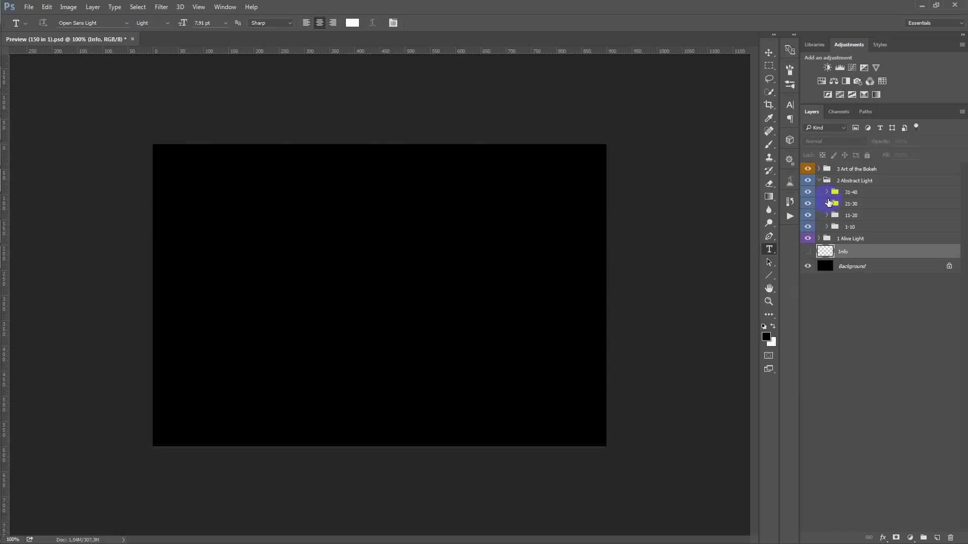
pyautogui.click(808, 217)
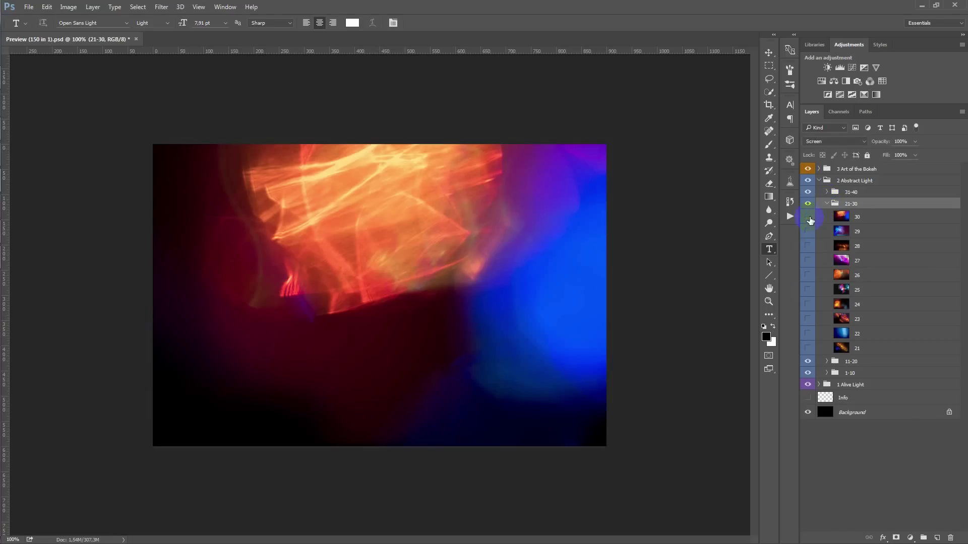
pyautogui.click(808, 217)
pyautogui.click(808, 333)
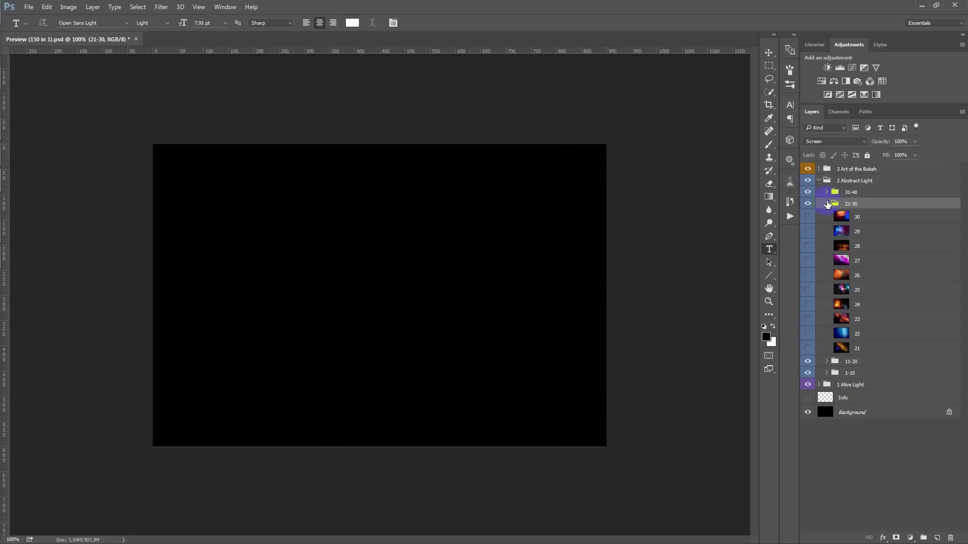
pyautogui.click(827, 204)
# - Preview overlays 39, 37 and 32 in the 31-40 group, then collapse the Abstract Light set
pyautogui.click(827, 193)
pyautogui.click(827, 193)
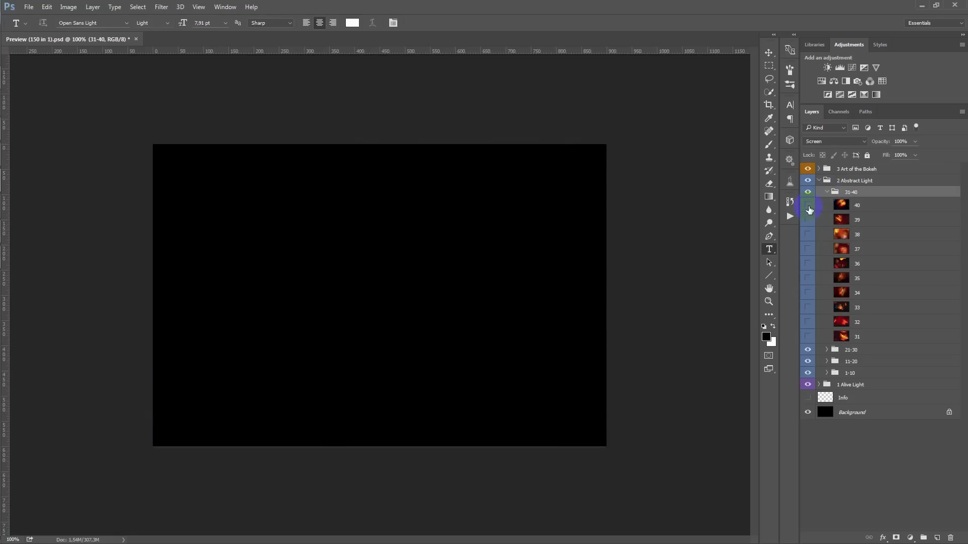
pyautogui.click(808, 220)
pyautogui.click(808, 220)
pyautogui.click(808, 249)
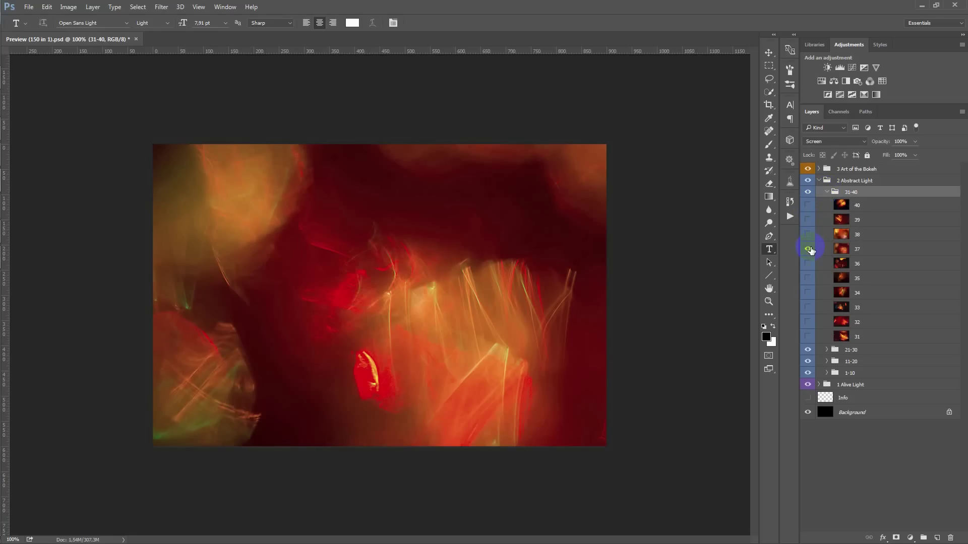
pyautogui.click(808, 249)
pyautogui.click(808, 322)
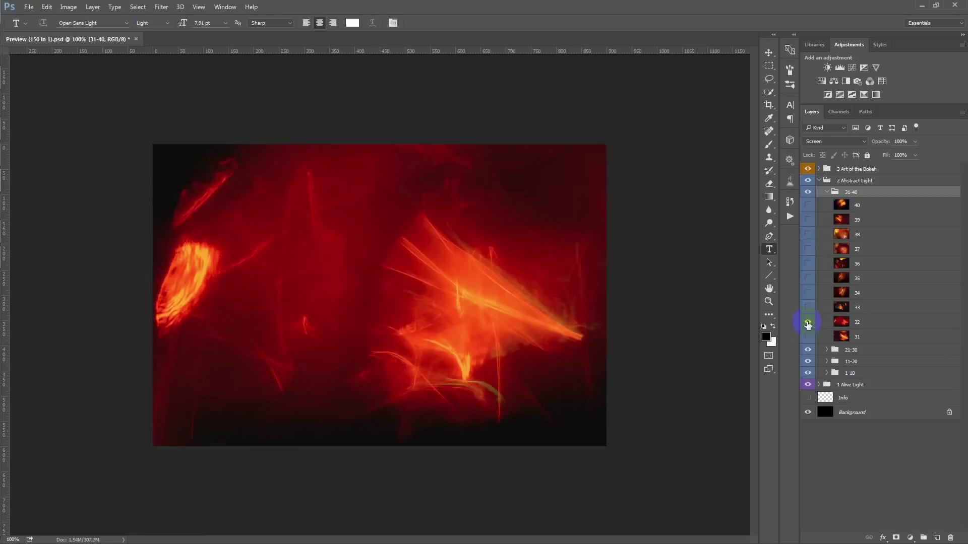
pyautogui.click(808, 322)
pyautogui.click(827, 192)
# - Expand 3 Art of the Bokeh and preview bokeh overlays 11 and 20
pyautogui.click(818, 169)
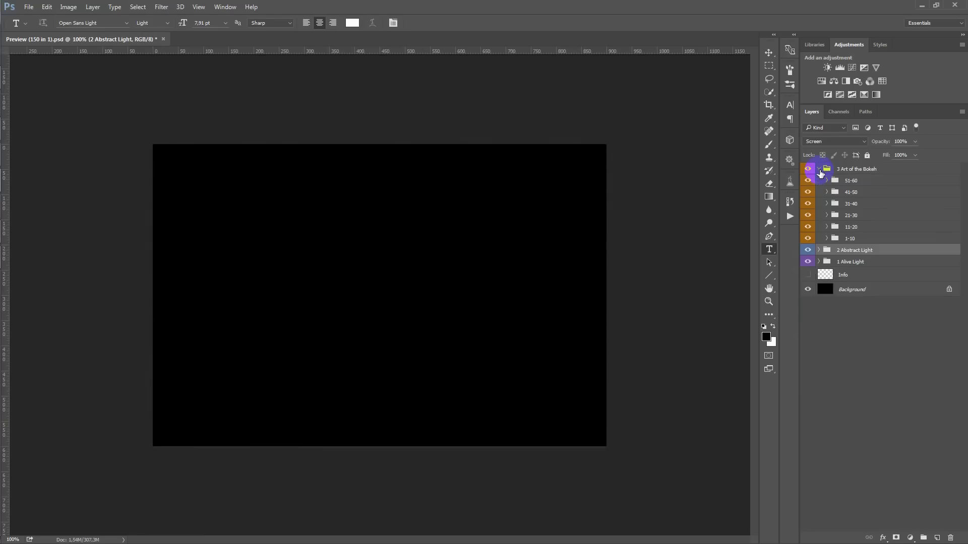
pyautogui.click(827, 227)
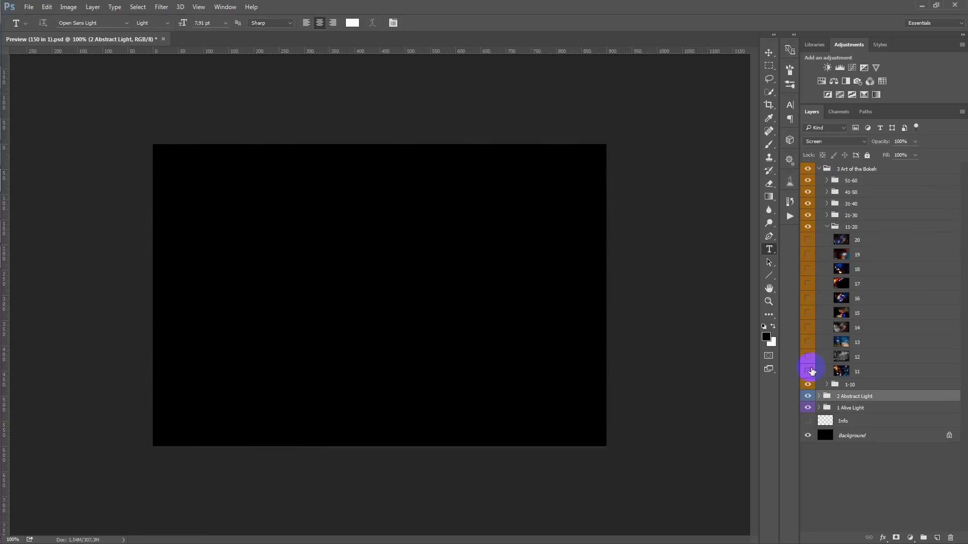
pyautogui.click(808, 371)
pyautogui.click(808, 372)
pyautogui.click(808, 240)
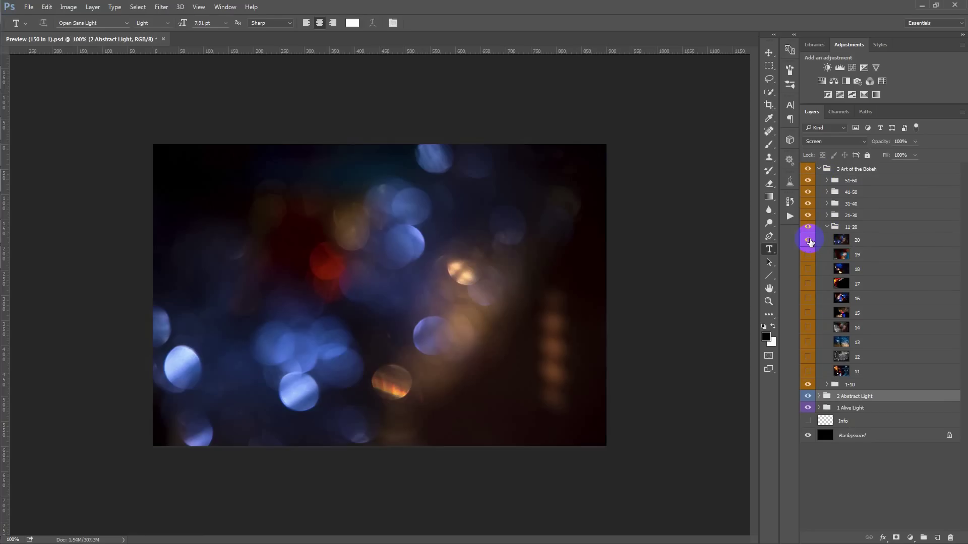
pyautogui.click(808, 240)
pyautogui.click(827, 227)
# - Preview bokeh overlays 23, 21 and 26 in the 21-30 group, then collapse it
pyautogui.click(826, 216)
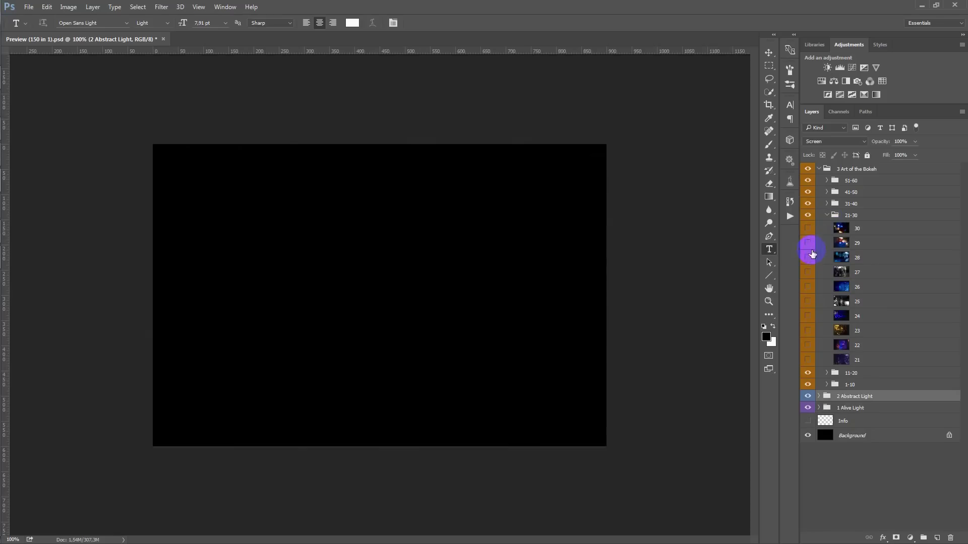
pyautogui.click(808, 331)
pyautogui.click(808, 359)
pyautogui.click(808, 287)
pyautogui.click(826, 215)
# - Preview bokeh overlays 54, 58 and 60 in the 51-60 group, leaving all hidden
pyautogui.click(826, 182)
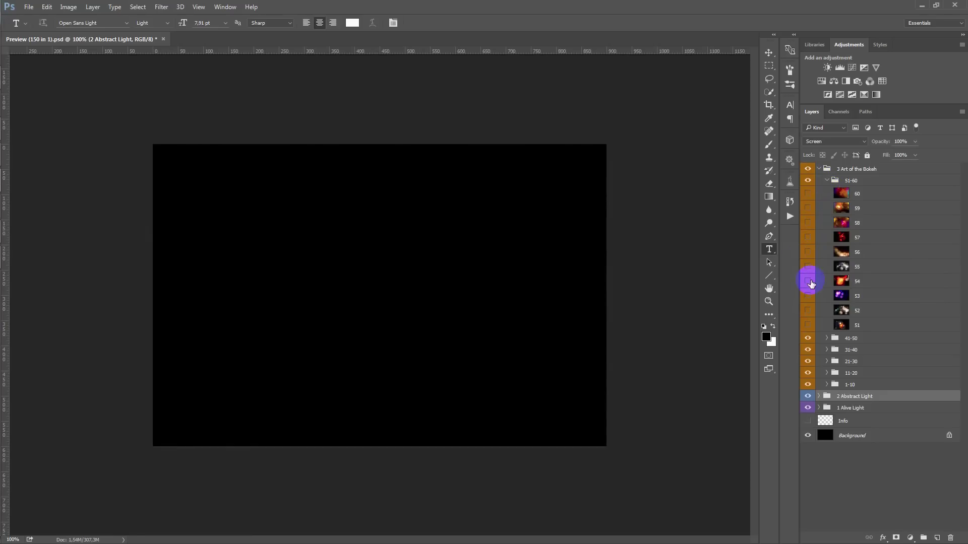
pyautogui.click(808, 281)
pyautogui.click(808, 281)
pyautogui.click(808, 223)
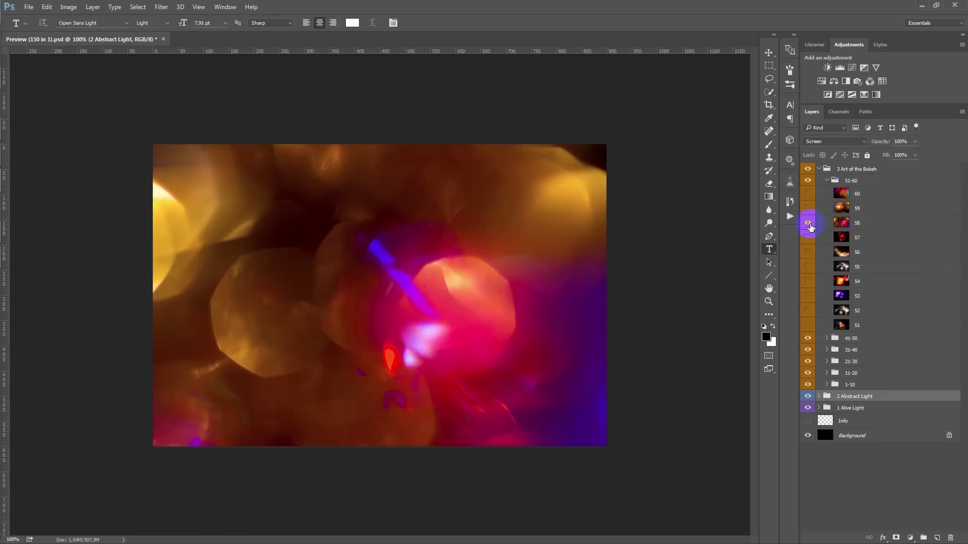
pyautogui.click(807, 194)
pyautogui.click(807, 195)
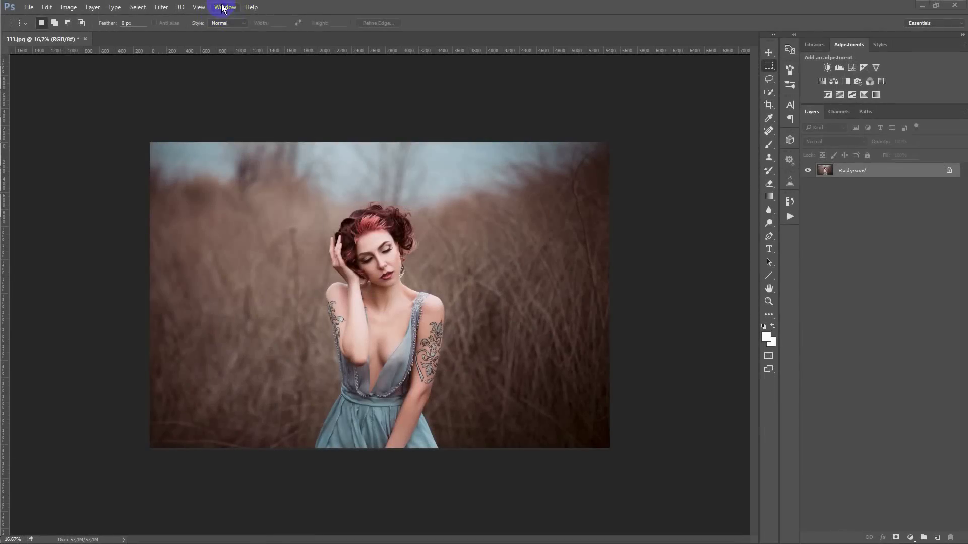
# - Show the Actions panel and assign function key F8 to the Overlays Control action
pyautogui.click(221, 7)
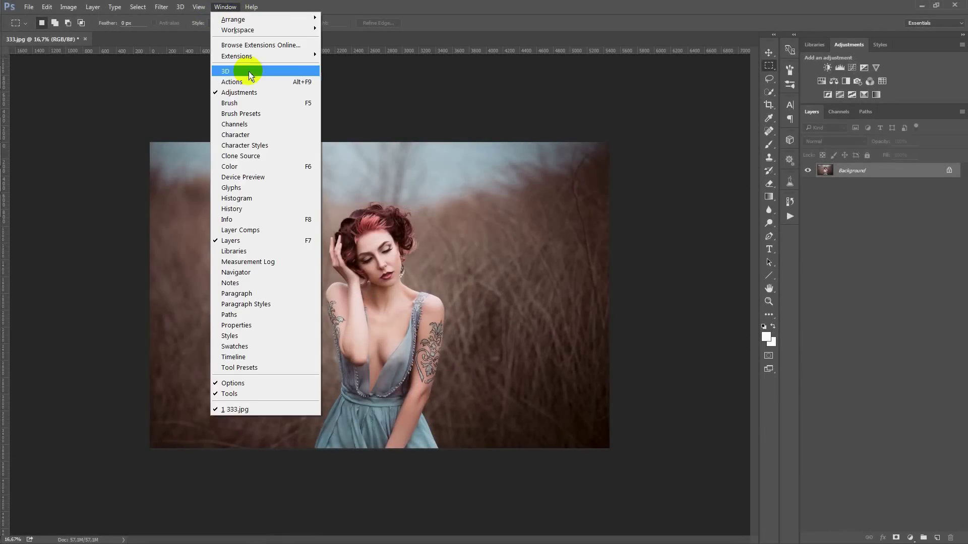
pyautogui.click(252, 78)
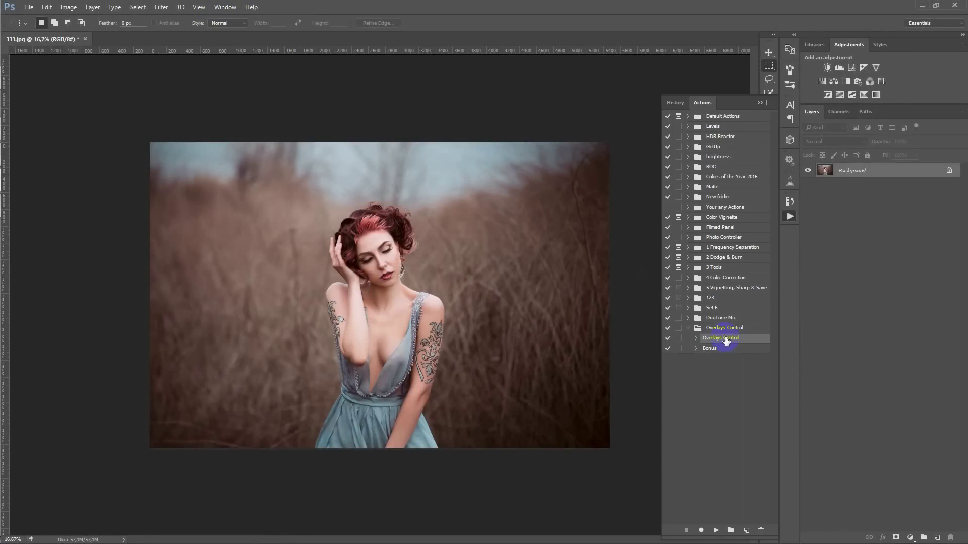
pyautogui.click(773, 102)
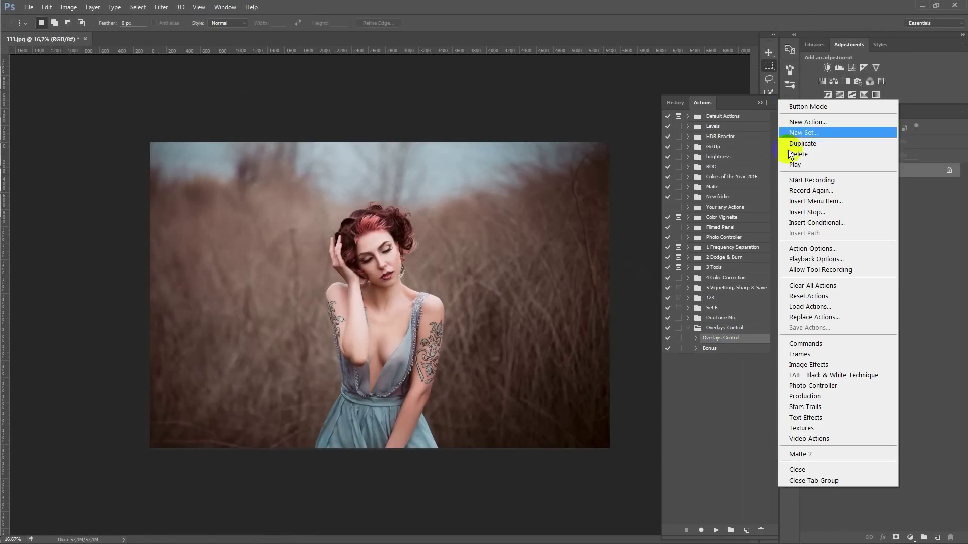
pyautogui.click(822, 249)
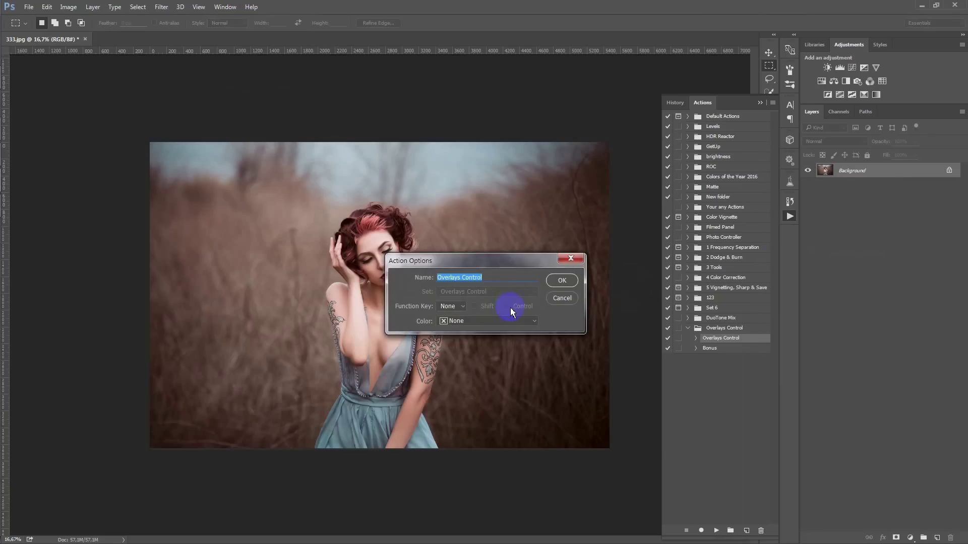
pyautogui.click(454, 308)
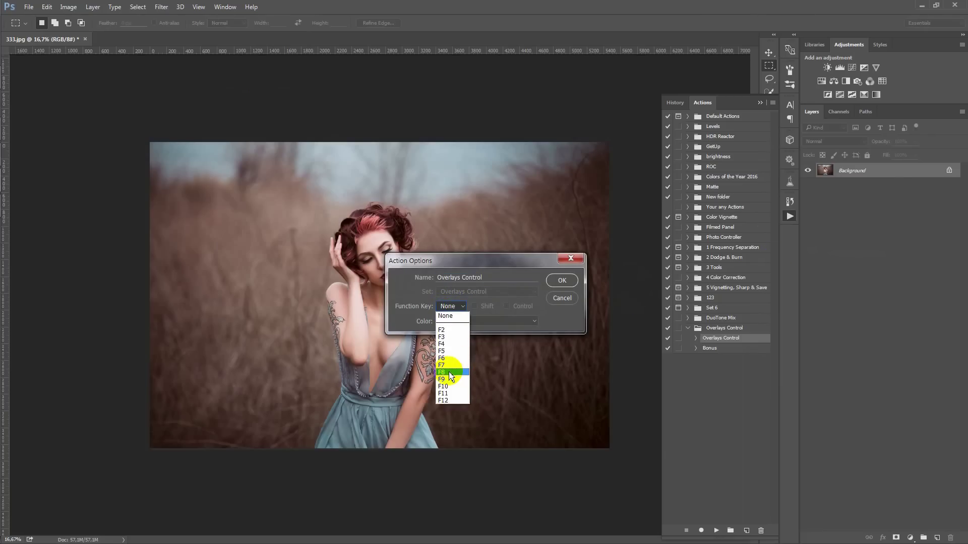
pyautogui.click(450, 372)
pyautogui.click(561, 282)
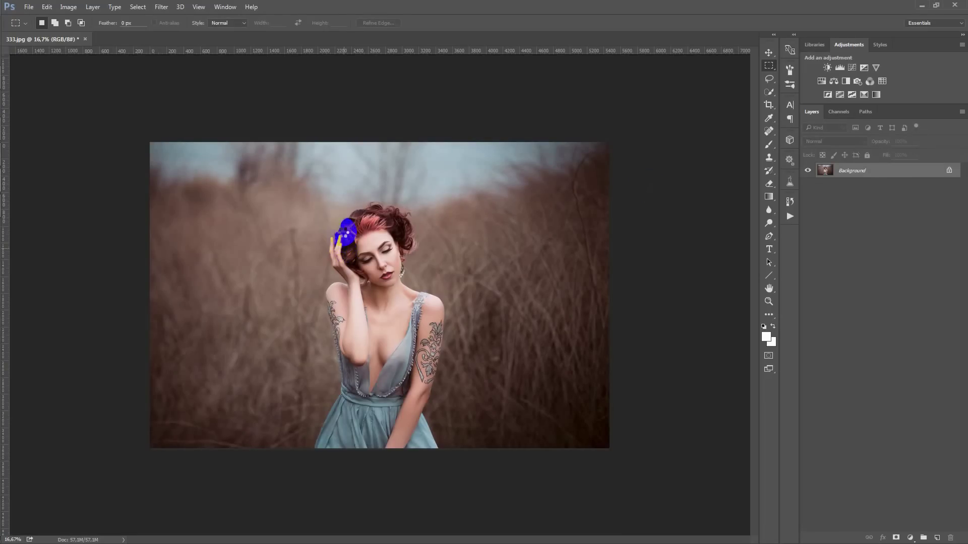
# - Place the fiery light-streak texture as layer 18 and rotate it about 19°
pyautogui.moveTo(648, 188); pyautogui.dragTo(353, 227)
pyautogui.click(340, 23)
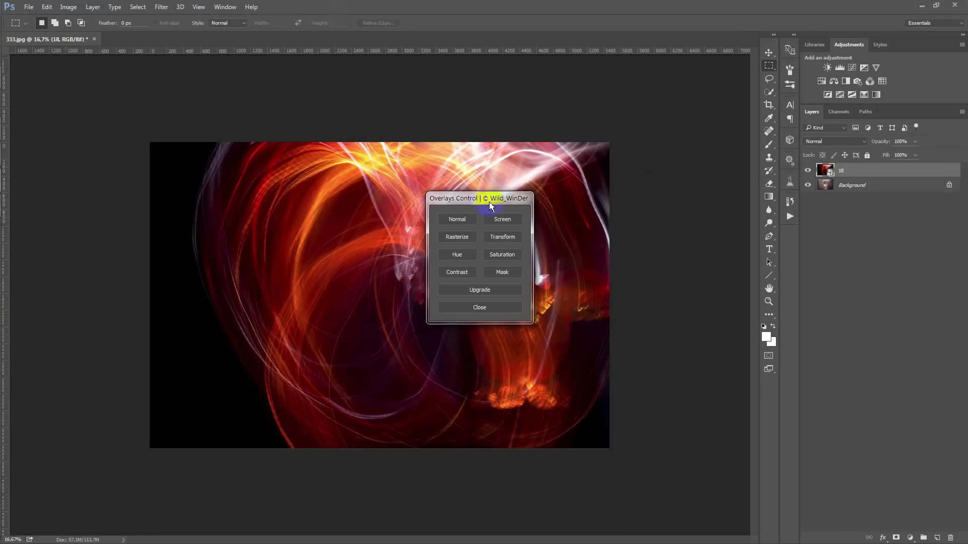
pyautogui.moveTo(503, 197); pyautogui.dragTo(702, 284)
pyautogui.click(699, 314)
pyautogui.moveTo(627, 130)
pyautogui.mouseDown()
pyautogui.moveTo(584, 384)
pyautogui.moveTo(271, 357)
pyautogui.mouseUp()
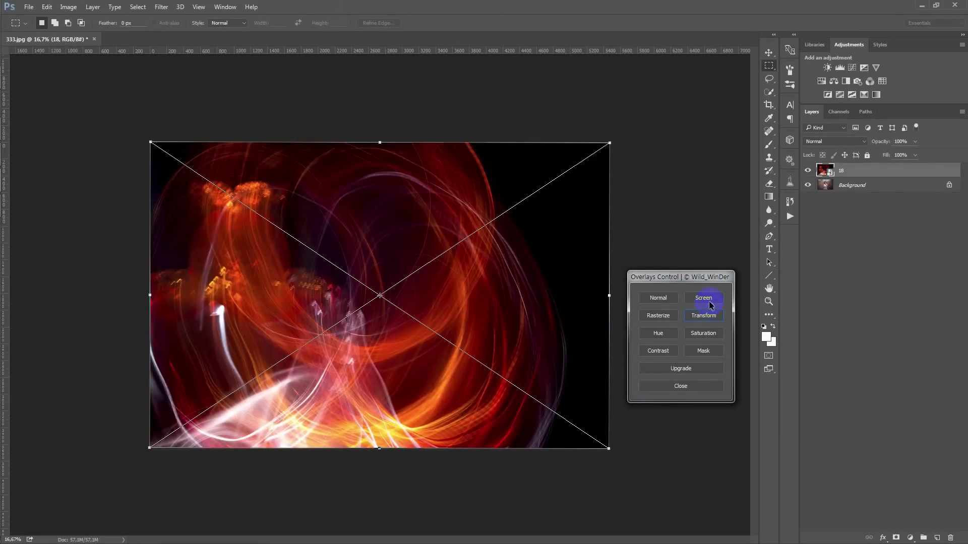
# - Set layer 18 to Screen, mask it to the portrait's right half, and rasterize it
pyautogui.click(709, 303)
pyautogui.click(691, 388)
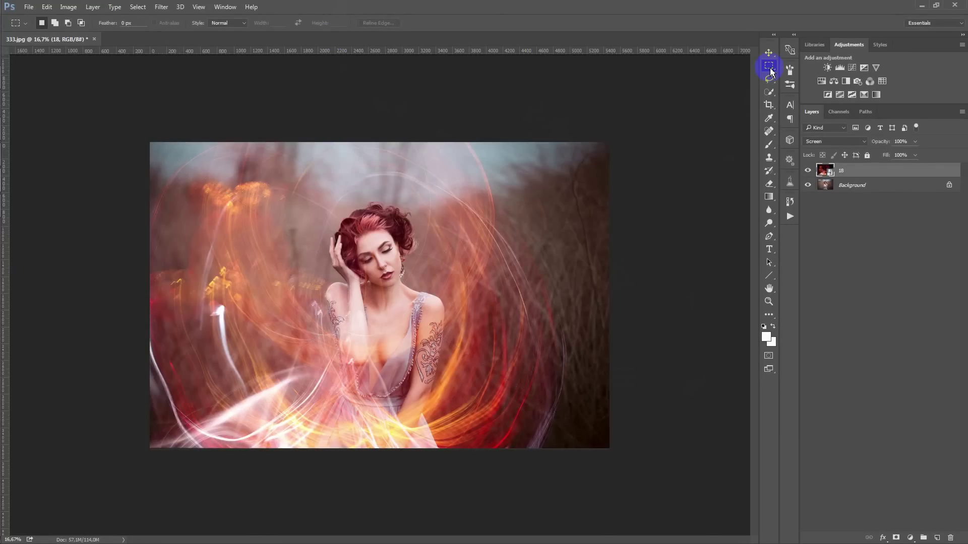
pyautogui.moveTo(609, 142); pyautogui.dragTo(380, 481)
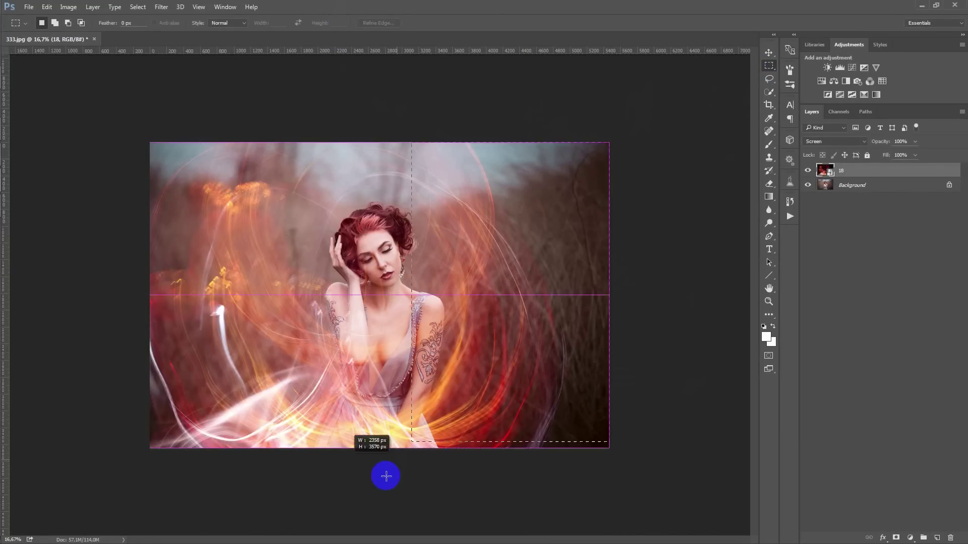
pyautogui.click(897, 538)
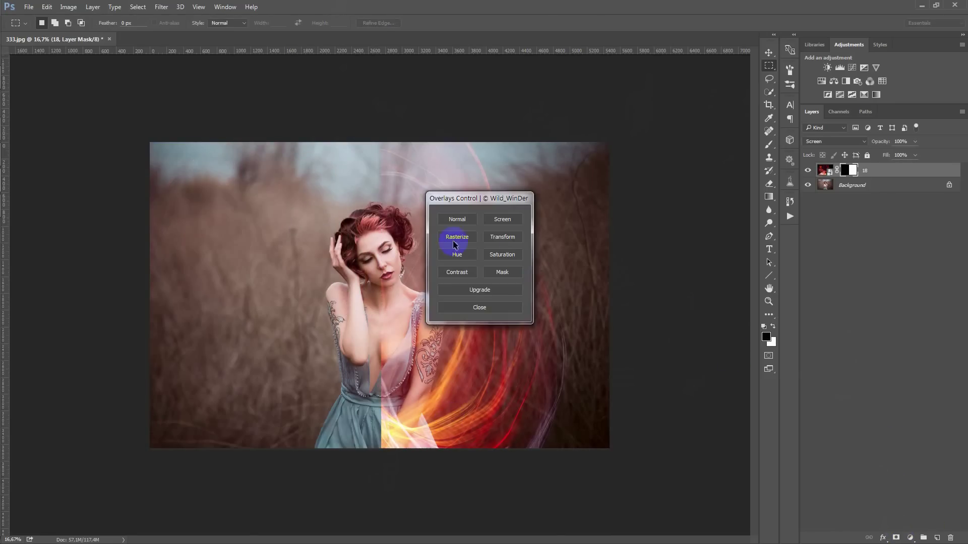
pyautogui.click(456, 240)
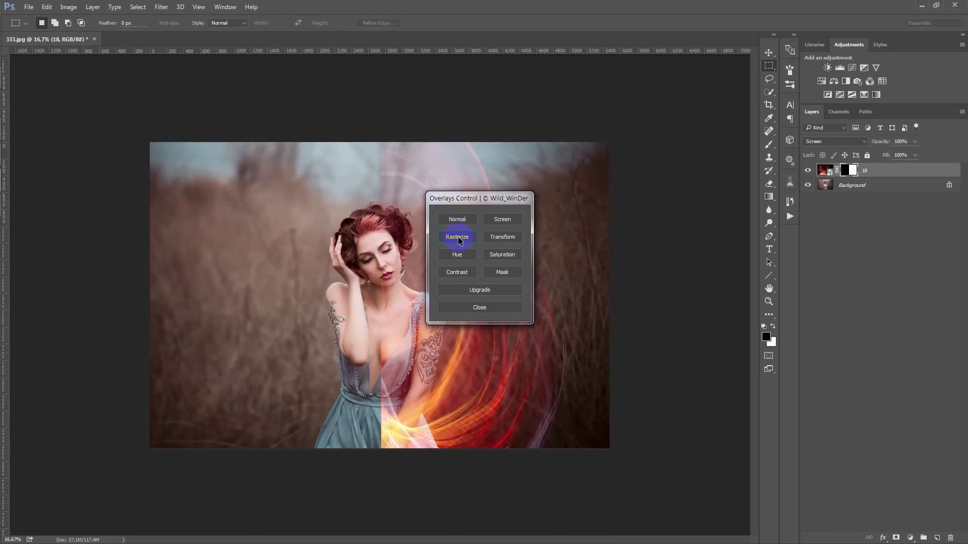
pyautogui.click(494, 308)
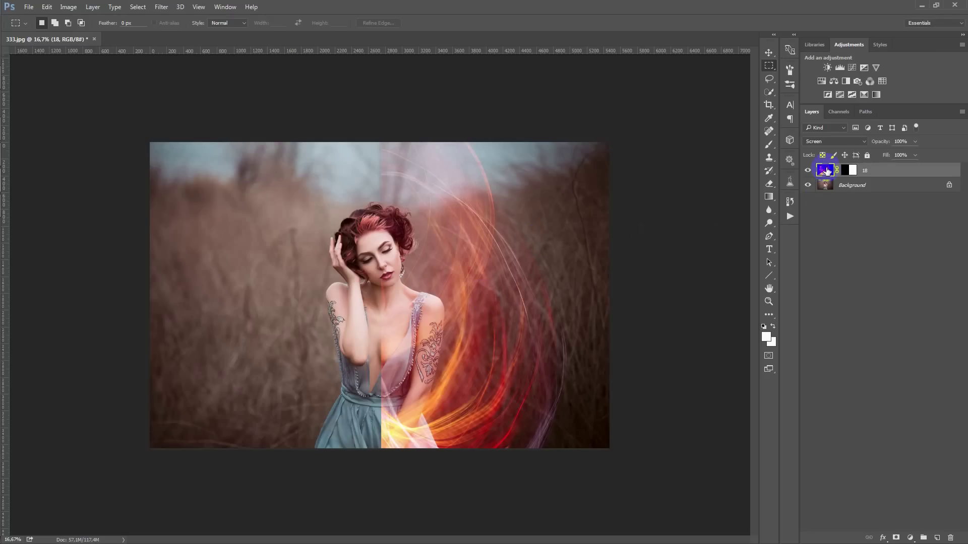
# - Duplicate layer 18 and flip the copy horizontally to mirror the streaks on the left
pyautogui.moveTo(826, 171); pyautogui.dragTo(937, 538)
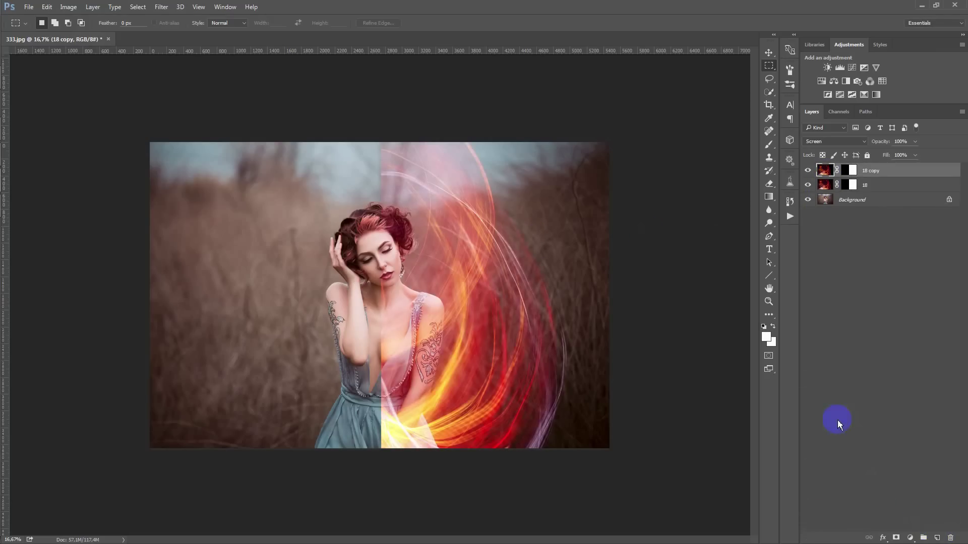
pyautogui.press('F2')
pyautogui.click(502, 238)
pyautogui.moveTo(470, 194); pyautogui.dragTo(673, 207)
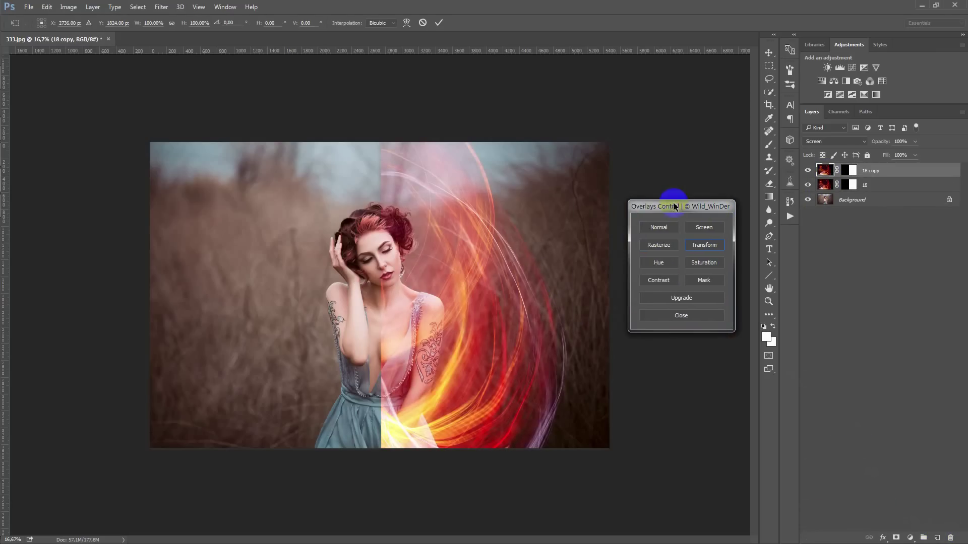
pyautogui.rightClick(502, 220)
pyautogui.click(527, 370)
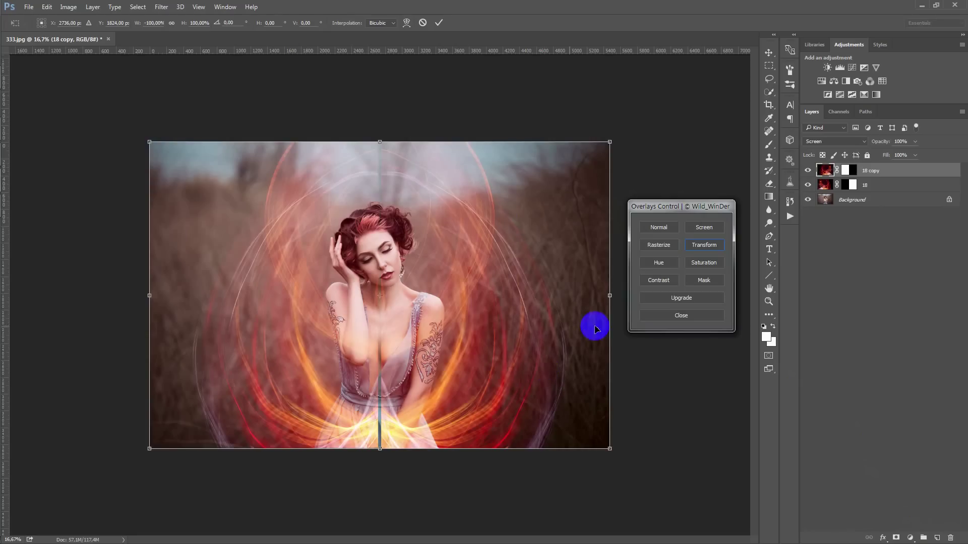
pyautogui.click(438, 23)
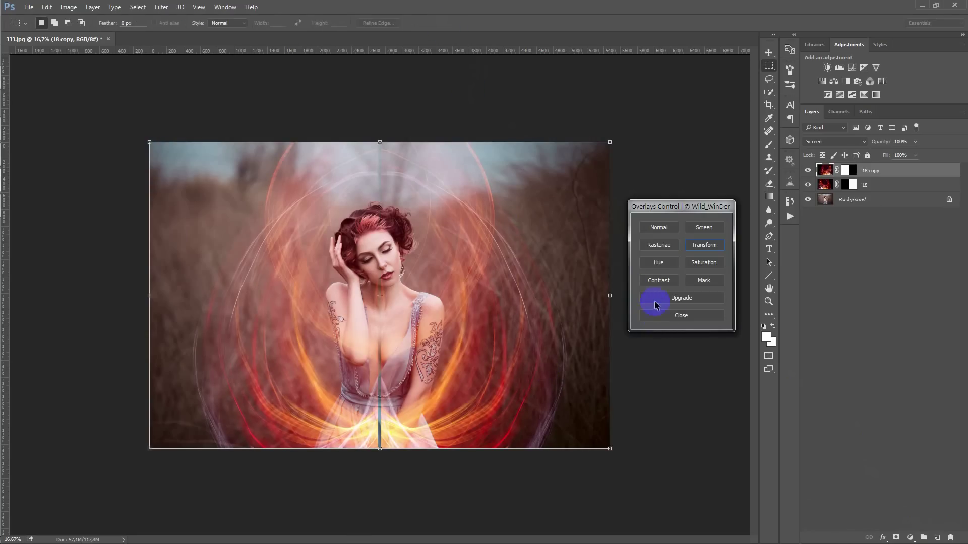
pyautogui.click(676, 321)
pyautogui.click(424, 295)
# - Commit the copy's transform and select both streak layers for merging
pyautogui.hotkey('ctrl', 't')
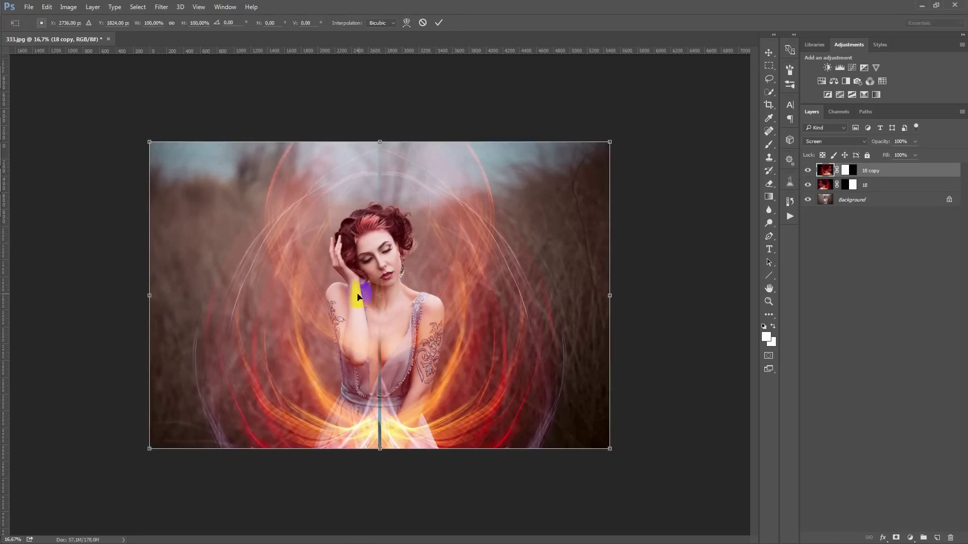
pyautogui.doubleClick(403, 256)
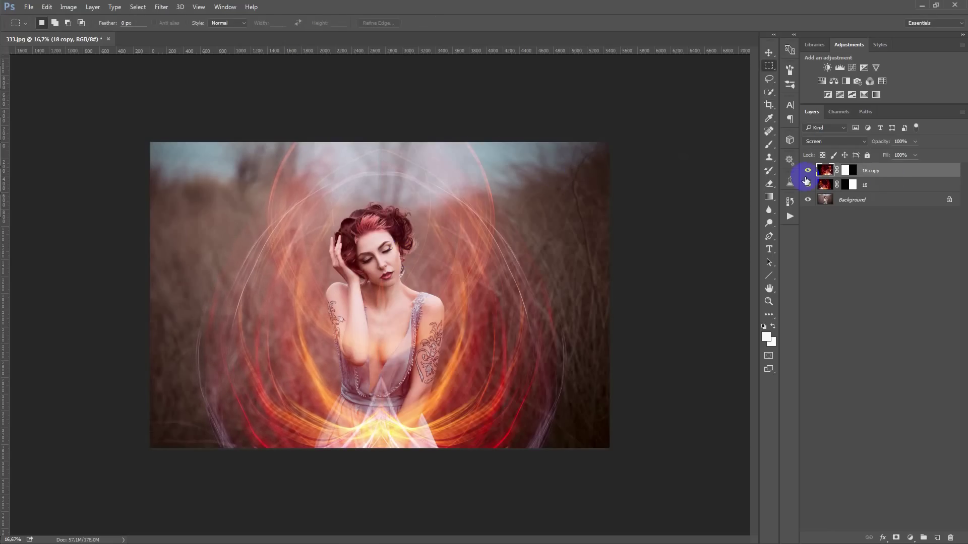
pyautogui.keyDown('ctrl'); pyautogui.click(885, 187); pyautogui.keyUp('ctrl')
pyautogui.rightClick(884, 187)
# - Merge the streak layers into '18 copy', stretch it slightly wider and taller, and blend it with Screen
pyautogui.click(766, 395)
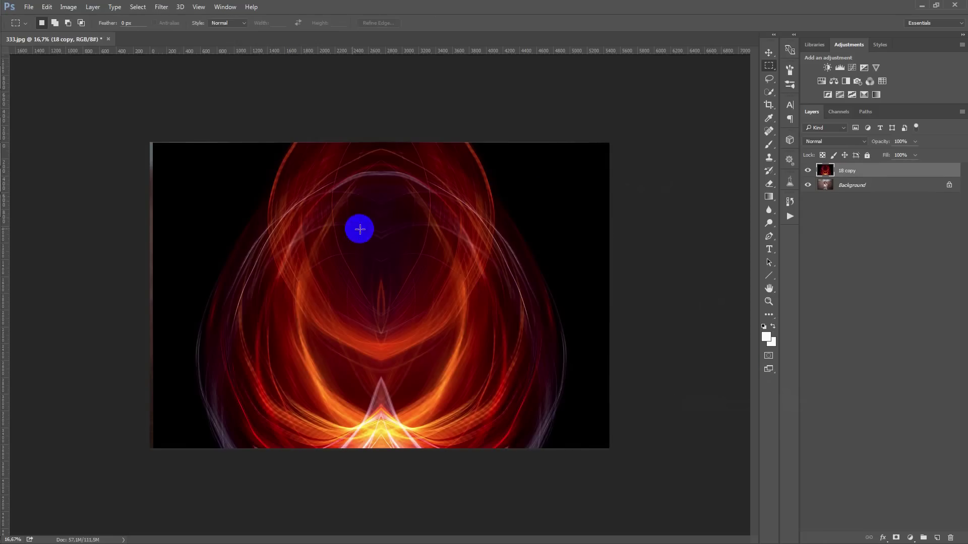
pyautogui.moveTo(498, 201); pyautogui.dragTo(676, 228)
pyautogui.click(679, 262)
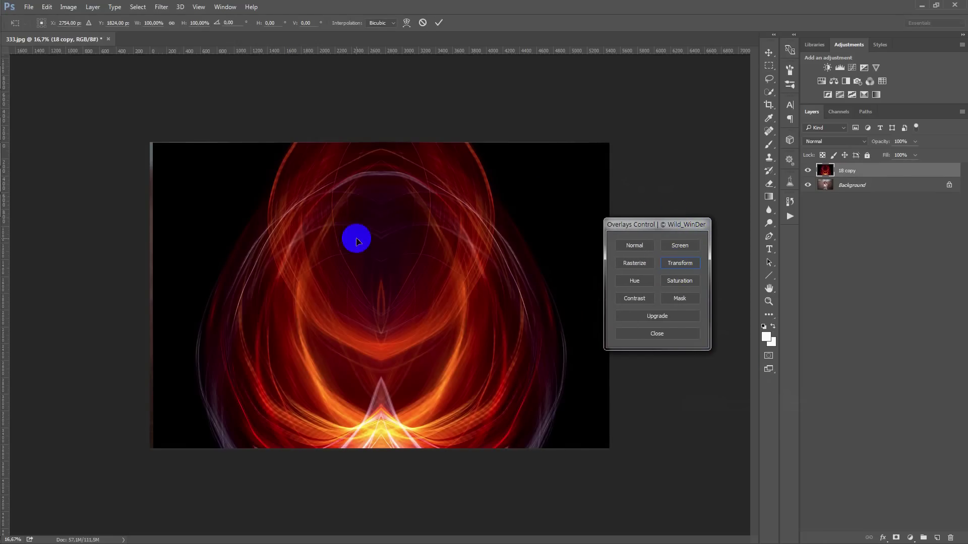
pyautogui.moveTo(154, 296); pyautogui.dragTo(149, 296)
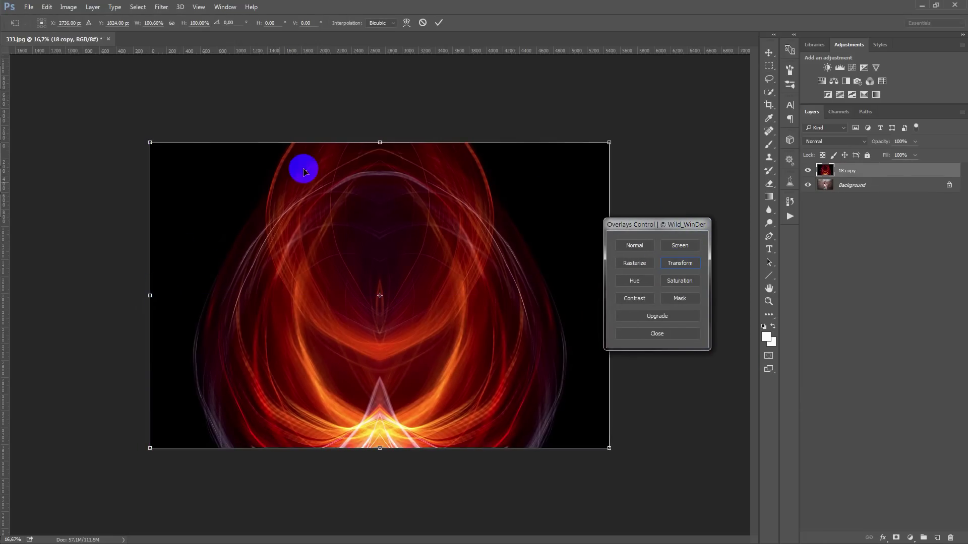
pyautogui.moveTo(380, 141); pyautogui.dragTo(382, 137)
pyautogui.click(442, 22)
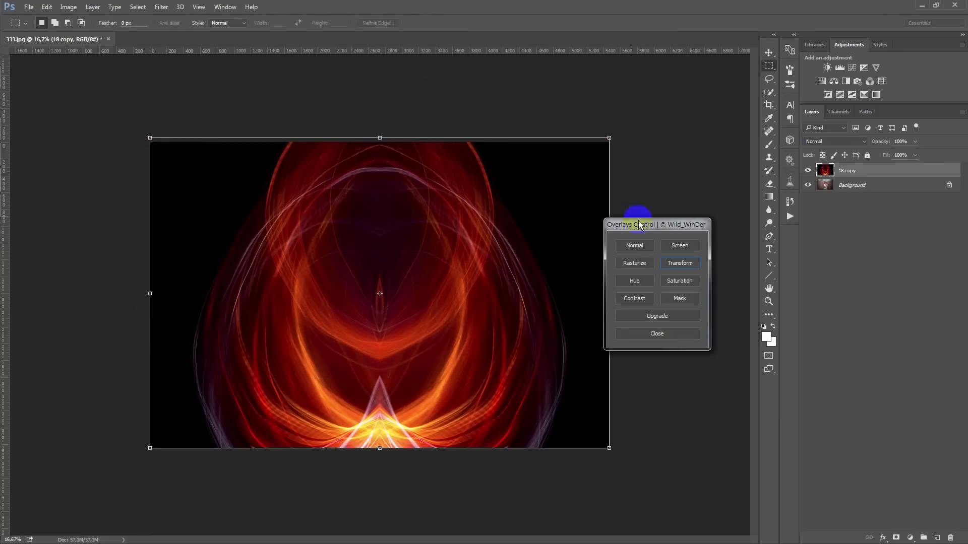
pyautogui.moveTo(648, 226); pyautogui.dragTo(694, 178)
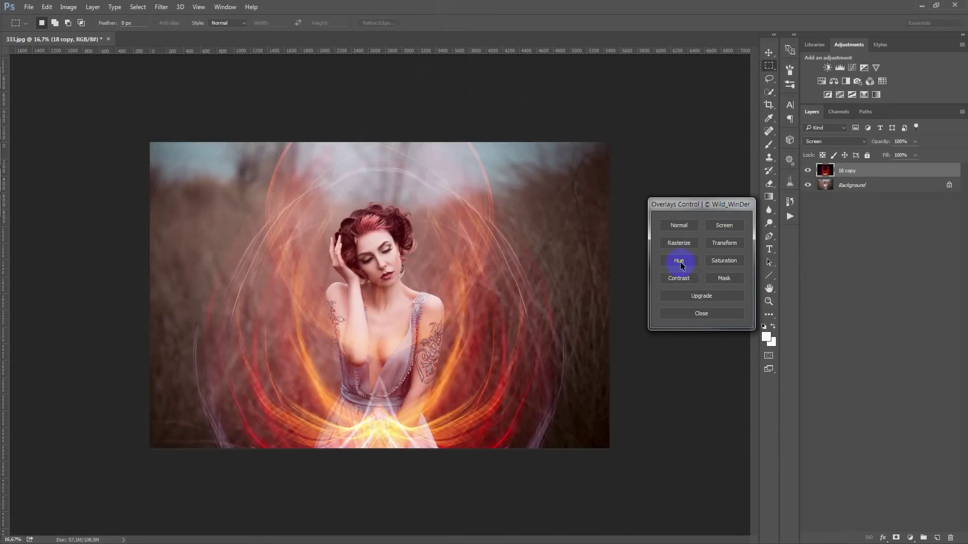
# - Add a Hue adjustment shifting the streaks' hue to +24, toward yellow
pyautogui.click(679, 262)
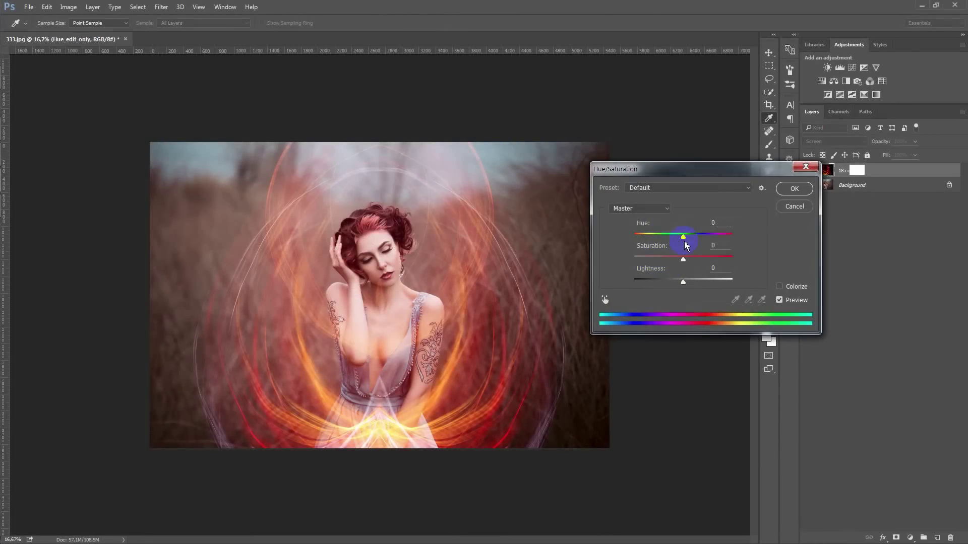
pyautogui.moveTo(691, 240); pyautogui.dragTo(697, 241)
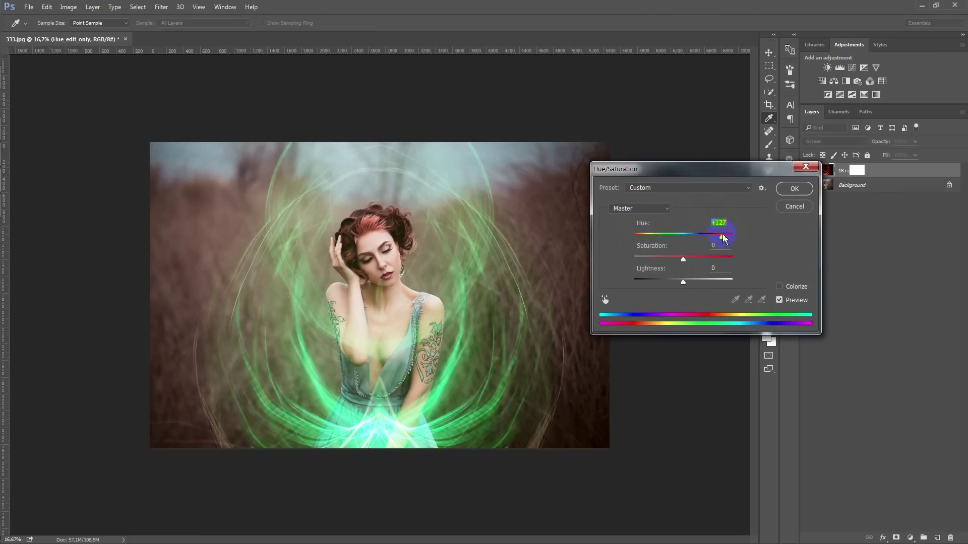
pyautogui.click(778, 193)
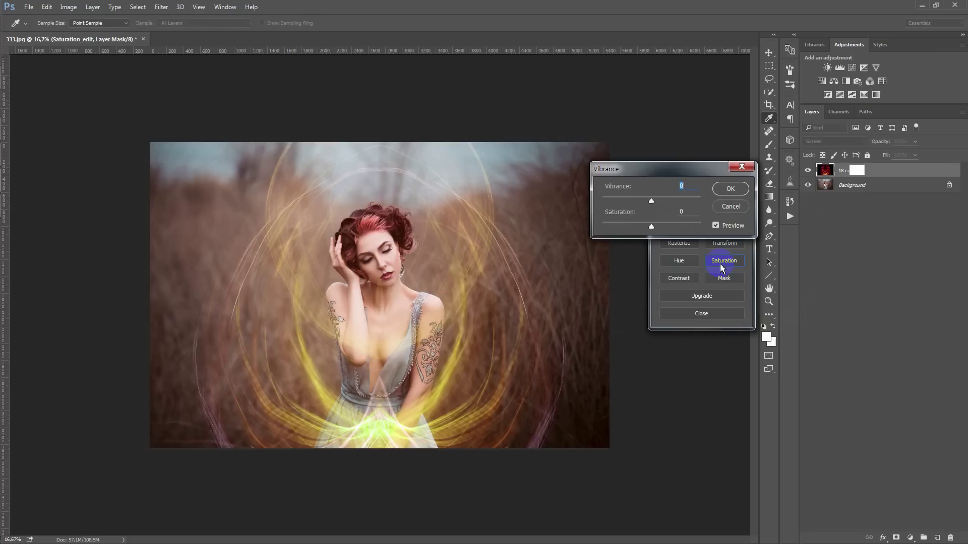
# - Add a Saturation adjustment boosting the streak saturation, then close Overlays Control
pyautogui.moveTo(652, 227)
pyautogui.mouseDown()
pyautogui.moveTo(688, 227)
pyautogui.moveTo(625, 231)
pyautogui.mouseUp()
pyautogui.moveTo(690, 228)
pyautogui.mouseDown()
pyautogui.moveTo(578, 224)
pyautogui.moveTo(698, 231)
pyautogui.mouseUp()
pyautogui.click(730, 189)
pyautogui.click(707, 321)
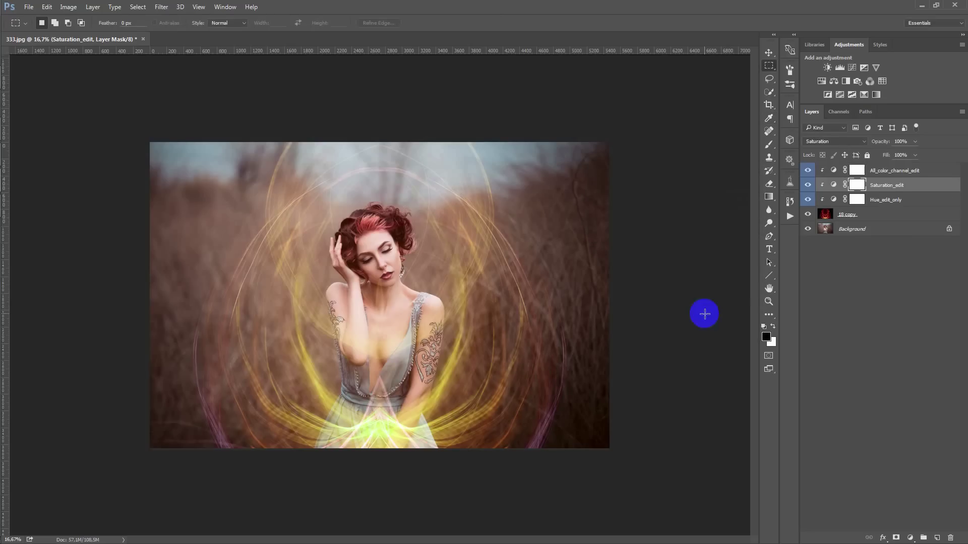
pyautogui.click(889, 172)
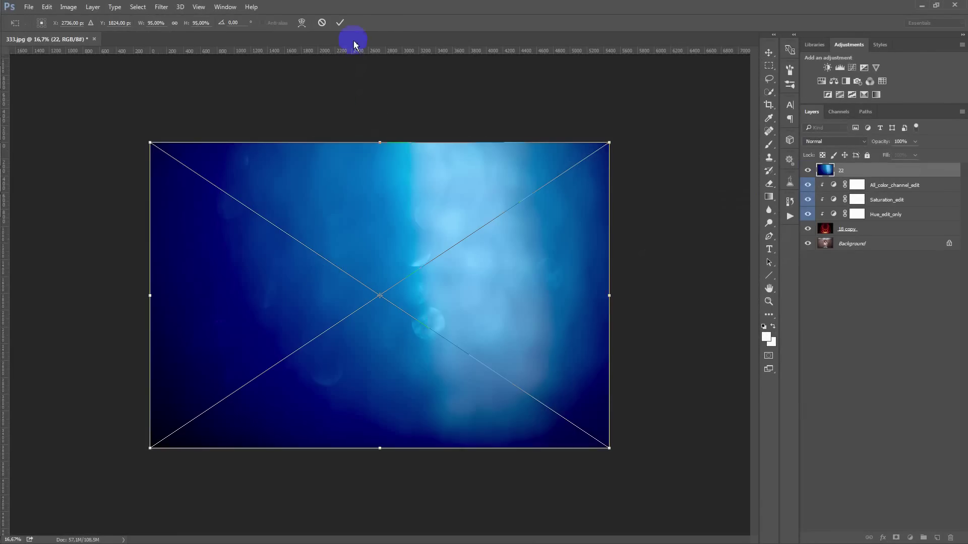
# - Commit the blue texture layer 22 and blend it with Screen
pyautogui.click(341, 23)
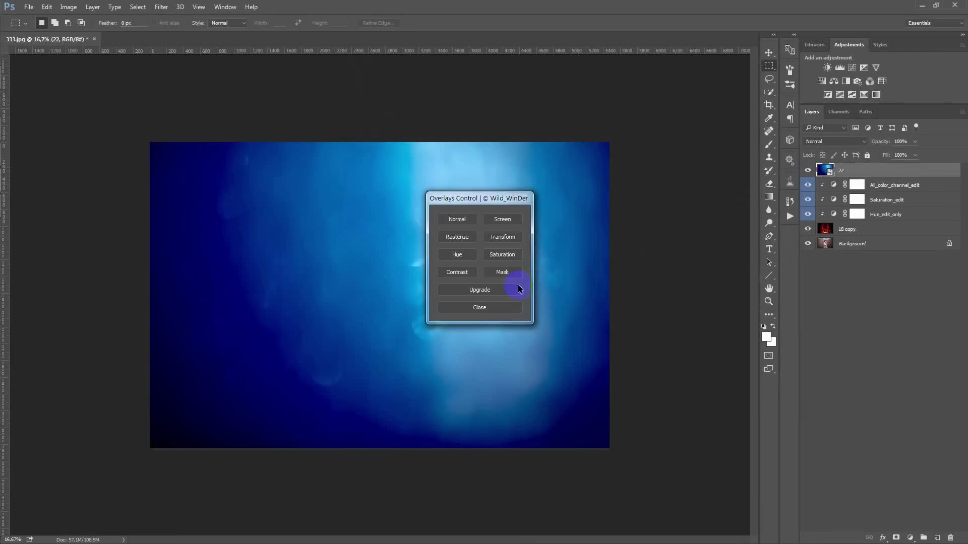
pyautogui.click(462, 240)
pyautogui.moveTo(469, 199); pyautogui.dragTo(643, 185)
pyautogui.click(655, 295)
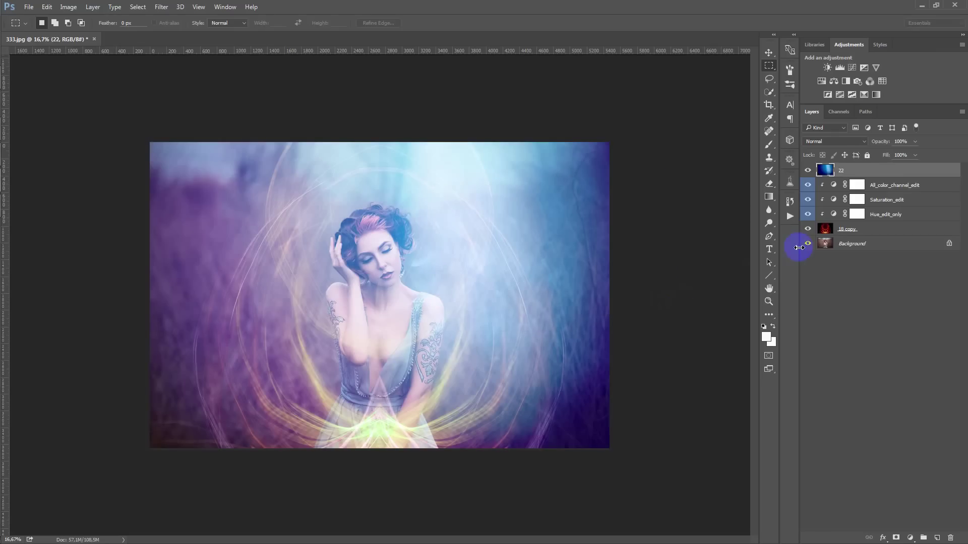
# - Set the Hue_edit_only adjustment's hue to -2, then select layer 22
pyautogui.click(837, 229)
pyautogui.doubleClick(833, 216)
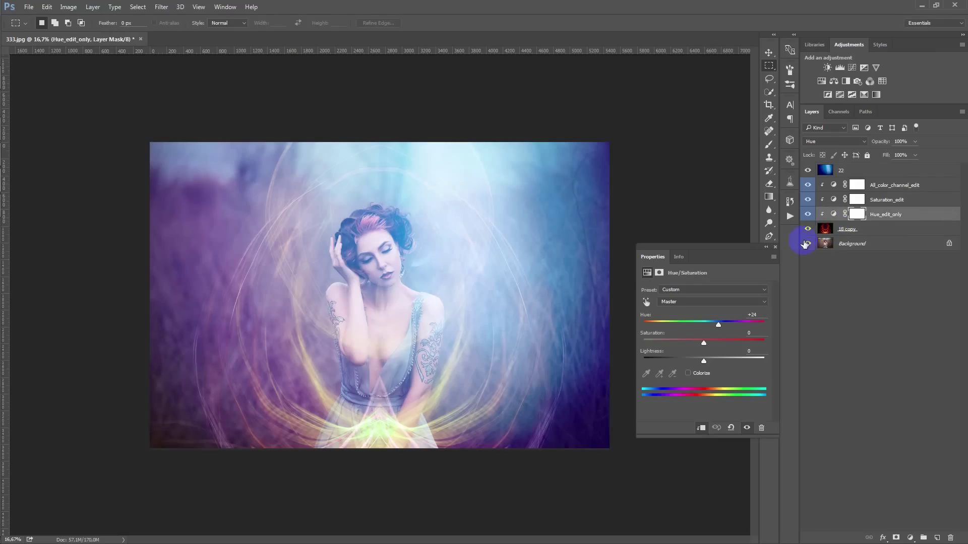
pyautogui.moveTo(704, 322)
pyautogui.mouseDown()
pyautogui.moveTo(656, 325)
pyautogui.moveTo(714, 323)
pyautogui.mouseUp()
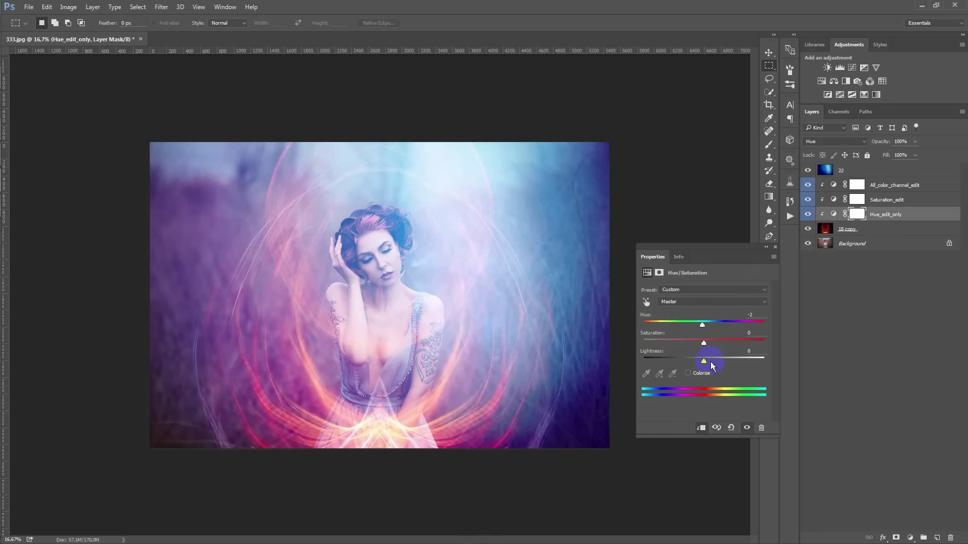
pyautogui.click(771, 247)
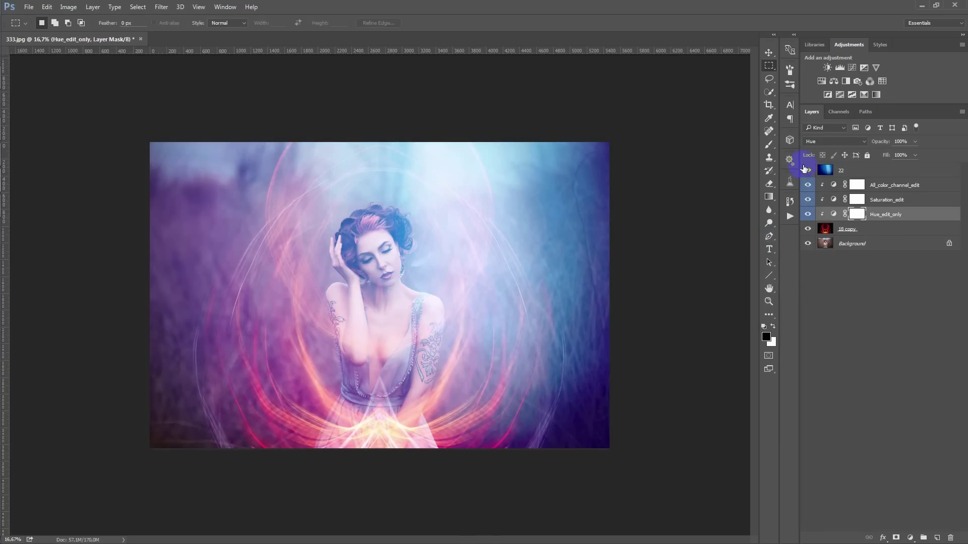
pyautogui.click(842, 172)
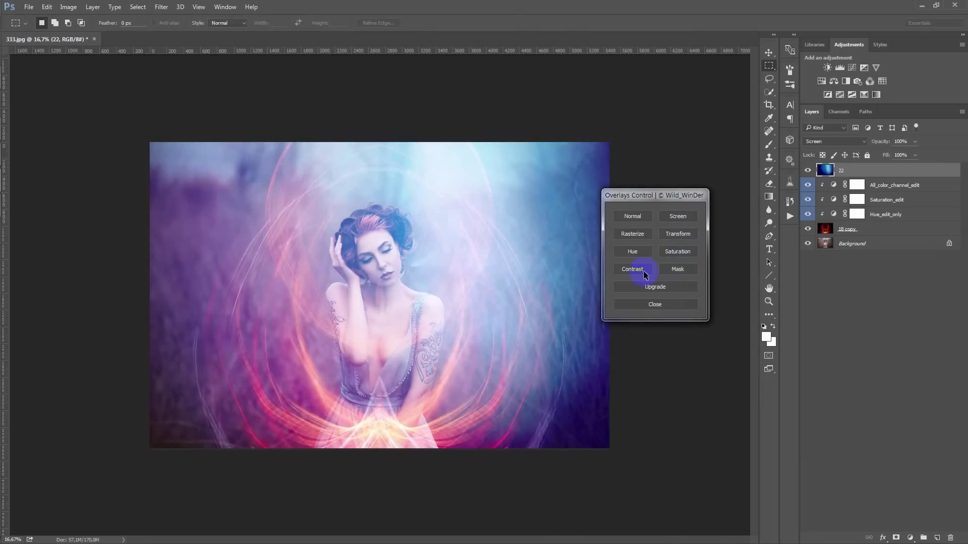
# - Add a Contrast curves layer with an S-bend above layer 22 to deepen the streaks
pyautogui.click(645, 275)
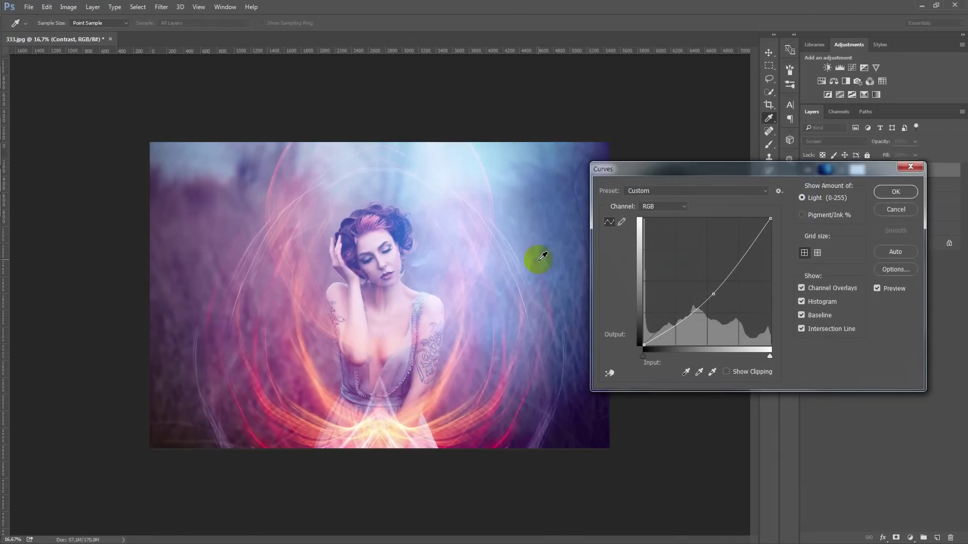
pyautogui.moveTo(715, 289)
pyautogui.mouseDown()
pyautogui.moveTo(728, 296)
pyautogui.moveTo(697, 272)
pyautogui.moveTo(733, 303)
pyautogui.mouseUp()
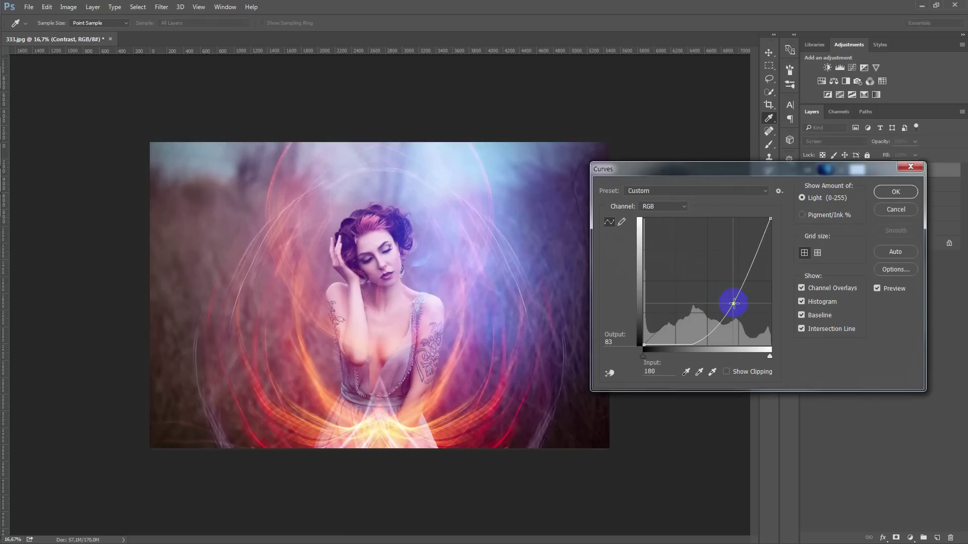
pyautogui.click(892, 191)
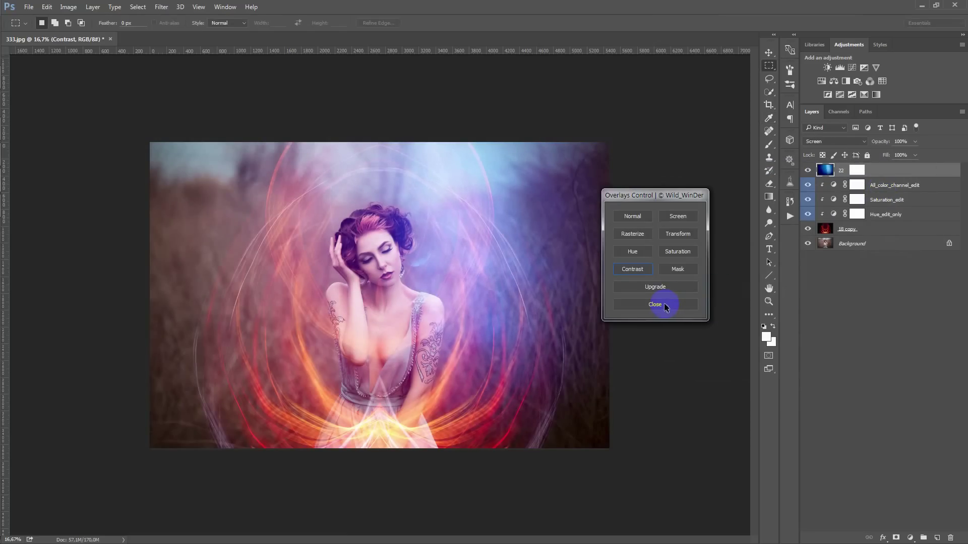
pyautogui.click(655, 304)
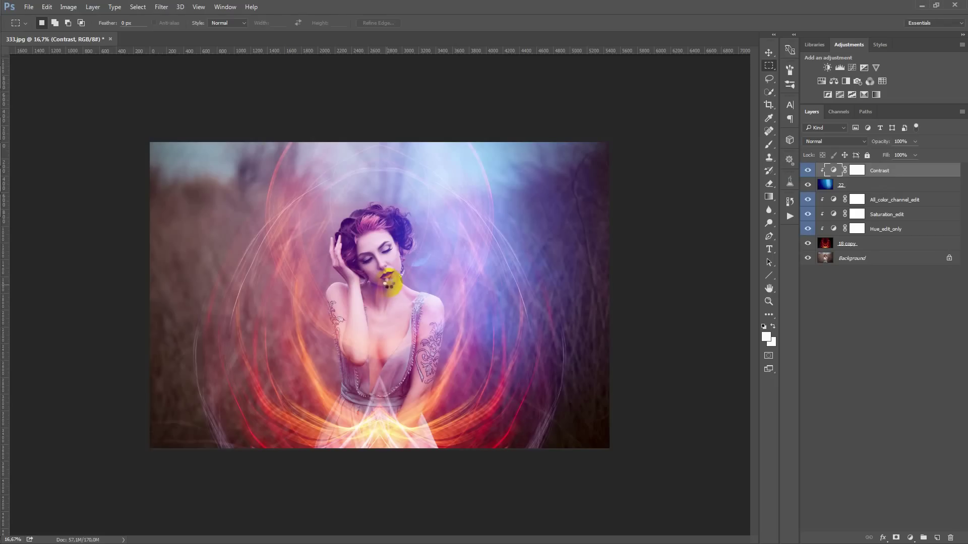
# - Place the blue bokeh image as layer 10 over the portrait and blend it in Screen mode
pyautogui.moveTo(596, 294); pyautogui.dragTo(389, 283)
pyautogui.click(341, 23)
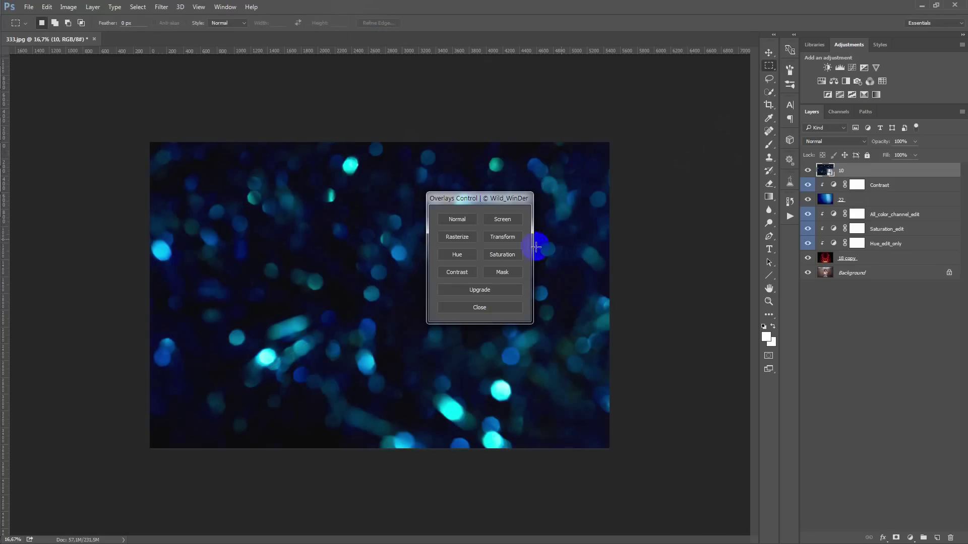
pyautogui.click(500, 221)
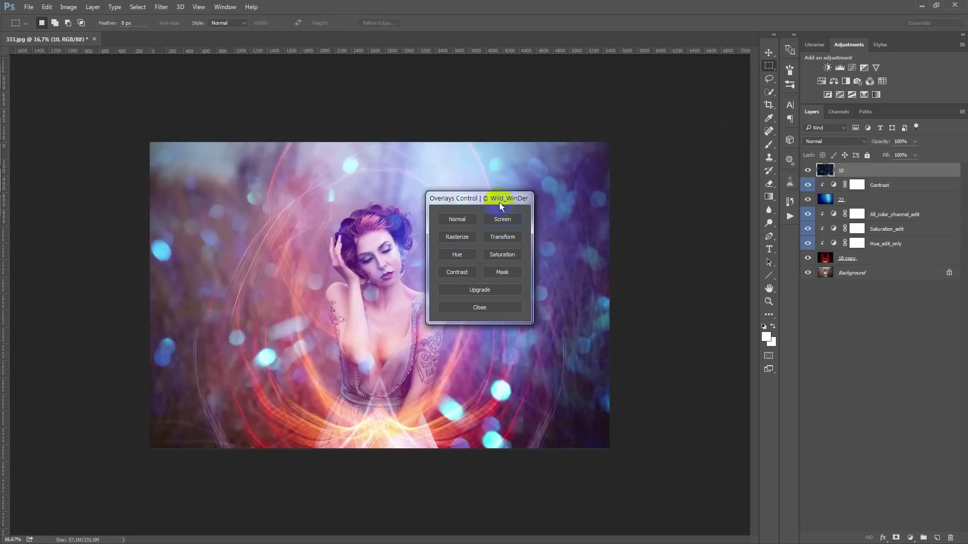
pyautogui.moveTo(501, 198); pyautogui.dragTo(668, 192)
pyautogui.click(670, 267)
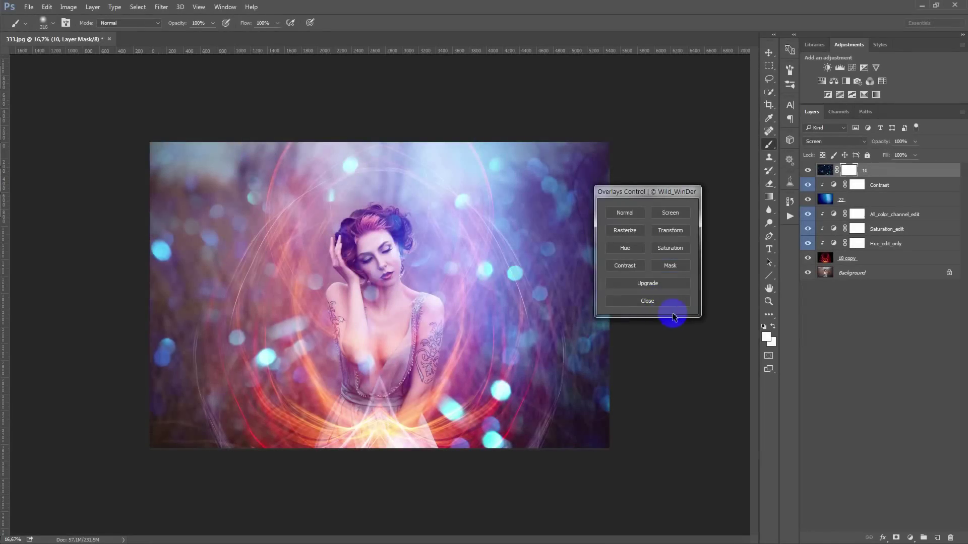
pyautogui.click(670, 303)
# - Add a mask to light-streak layer 22 and paint it black over the face with a large brush
pyautogui.click(764, 327)
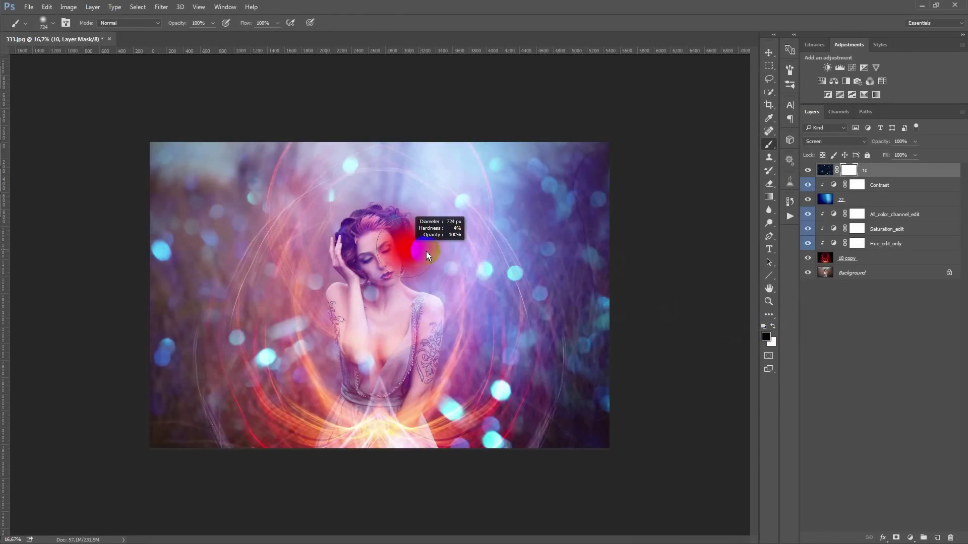
pyautogui.moveTo(389, 255)
pyautogui.mouseDown()
pyautogui.moveTo(363, 242)
pyautogui.moveTo(418, 254)
pyautogui.mouseUp()
pyautogui.click(856, 199)
pyautogui.click(896, 538)
pyautogui.press('x')
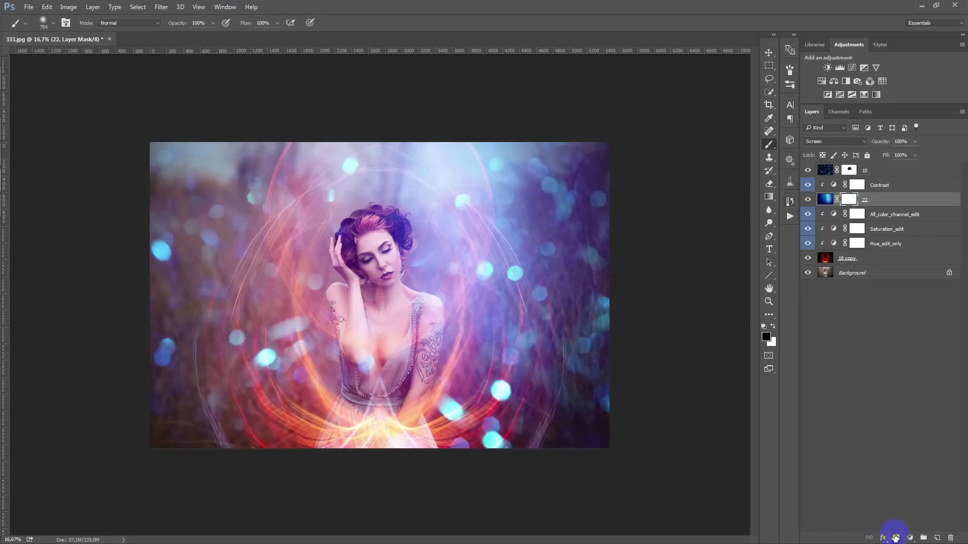
pyautogui.moveTo(380, 248)
pyautogui.mouseDown()
pyautogui.moveTo(364, 246)
pyautogui.moveTo(428, 257)
pyautogui.mouseUp()
# - Lower brush opacity to 10% and mask the 18 copy effect off the waist and chest
pyautogui.click(213, 23)
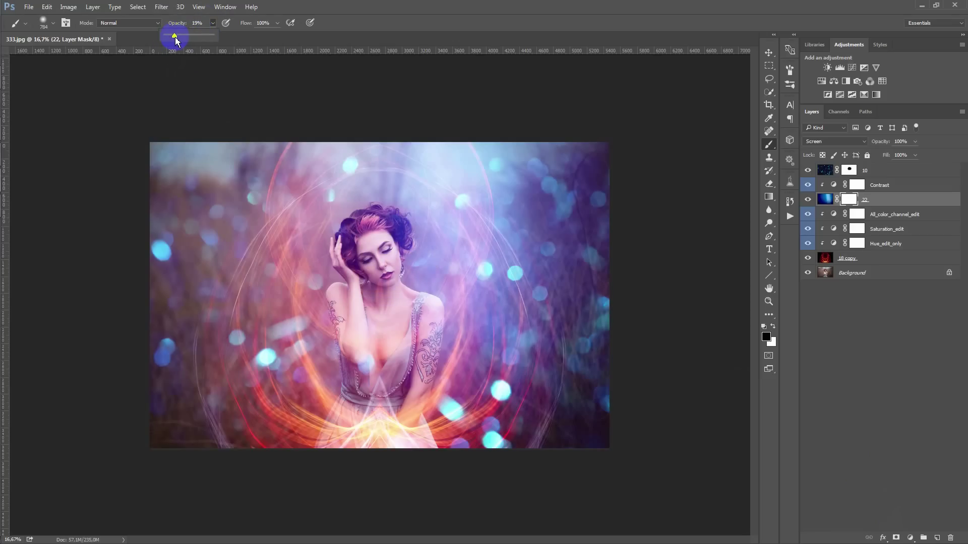
pyautogui.moveTo(382, 259)
pyautogui.mouseDown()
pyautogui.moveTo(362, 246)
pyautogui.moveTo(358, 431)
pyautogui.mouseUp()
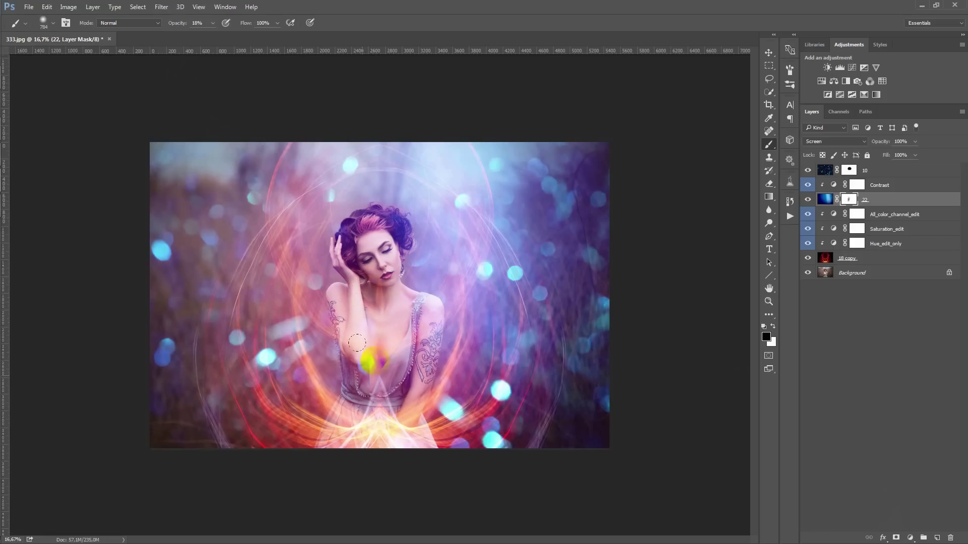
pyautogui.click(888, 258)
pyautogui.click(895, 538)
pyautogui.moveTo(417, 320)
pyautogui.mouseDown()
pyautogui.moveTo(360, 271)
pyautogui.moveTo(364, 403)
pyautogui.moveTo(396, 419)
pyautogui.mouseUp()
pyautogui.moveTo(335, 402); pyautogui.dragTo(355, 367)
pyautogui.moveTo(375, 401); pyautogui.dragTo(379, 365)
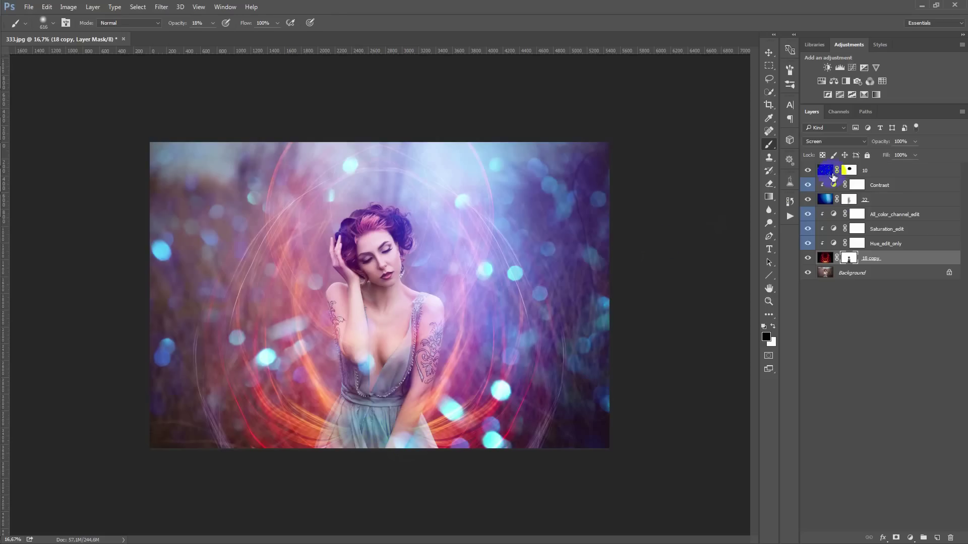
# - Paint layer 10's mask to hide the bokeh glow over the chest
pyautogui.click(849, 170)
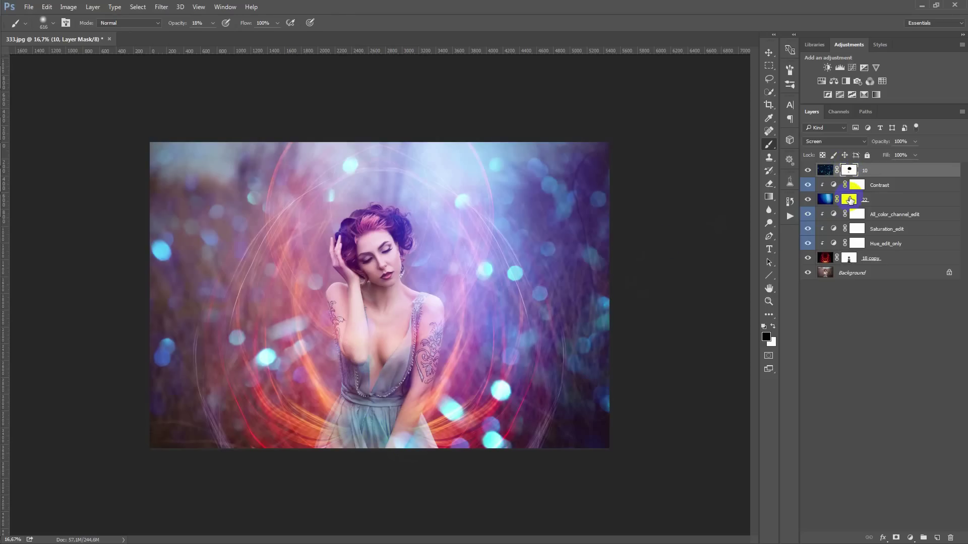
pyautogui.click(849, 199)
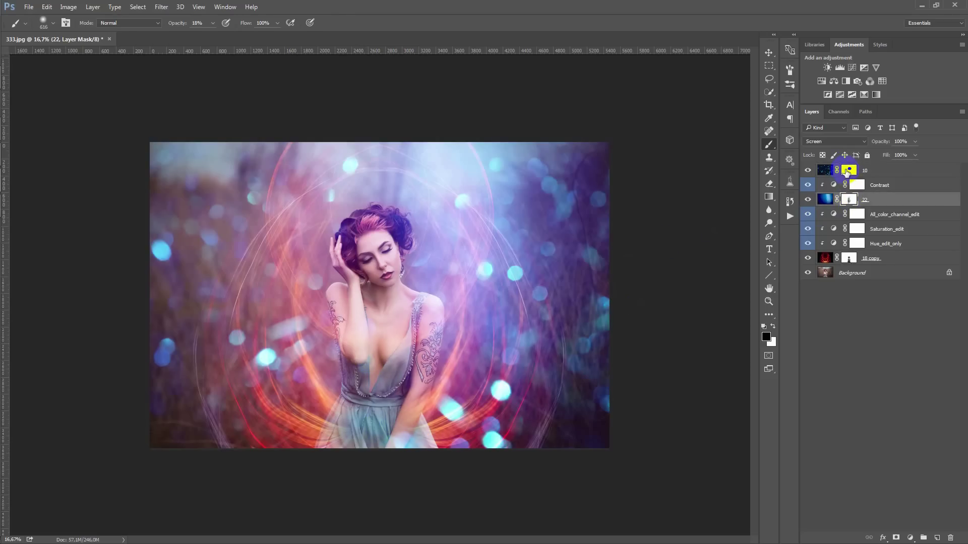
pyautogui.click(848, 170)
pyautogui.moveTo(367, 345); pyautogui.dragTo(366, 358)
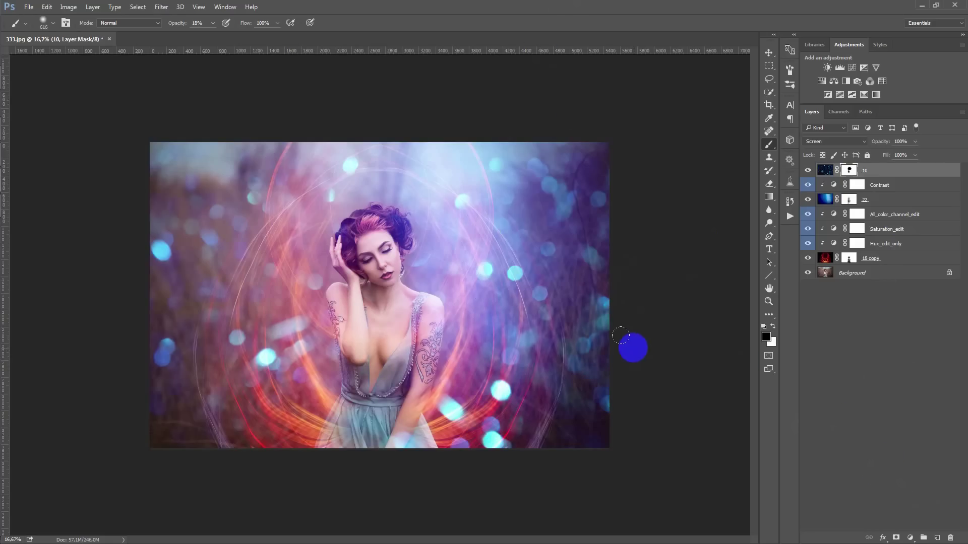
pyautogui.press('F2')
pyautogui.moveTo(473, 201)
pyautogui.mouseDown()
pyautogui.moveTo(641, 220)
pyautogui.moveTo(663, 237)
pyautogui.moveTo(708, 246)
pyautogui.mouseUp()
pyautogui.click(626, 274)
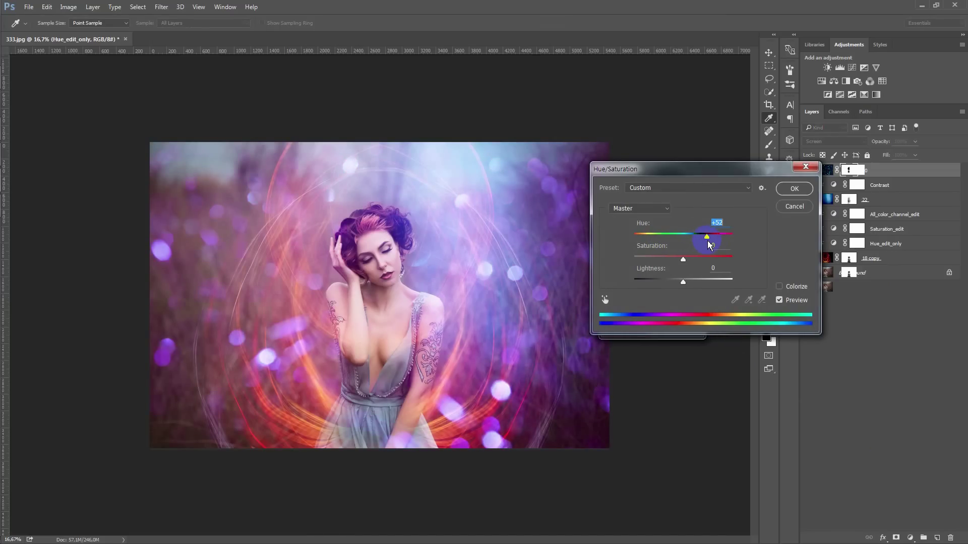
# - Apply the +52 purple hue shift, then add a Selective Color layer targeting Blacks
pyautogui.click(794, 188)
pyautogui.click(681, 322)
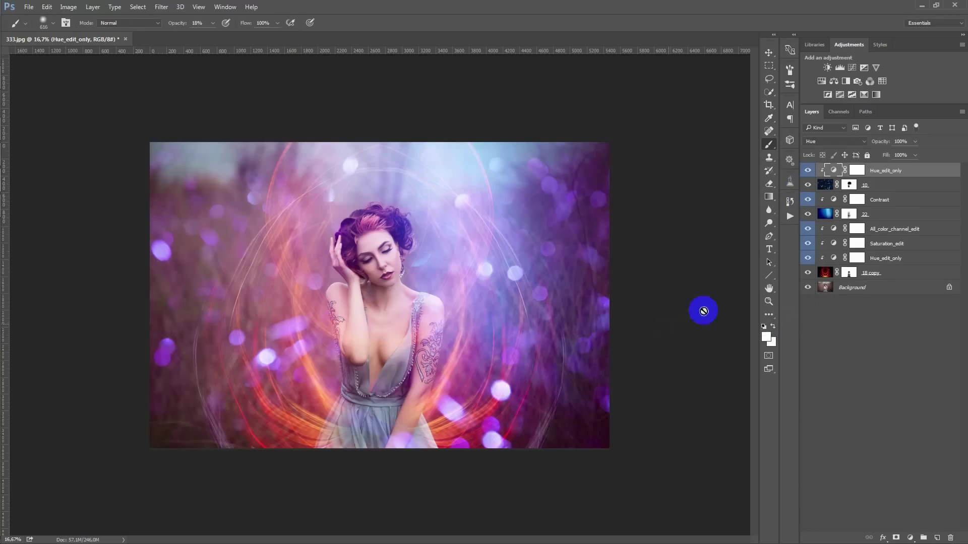
pyautogui.click(910, 538)
pyautogui.click(886, 527)
pyautogui.click(692, 302)
pyautogui.click(688, 363)
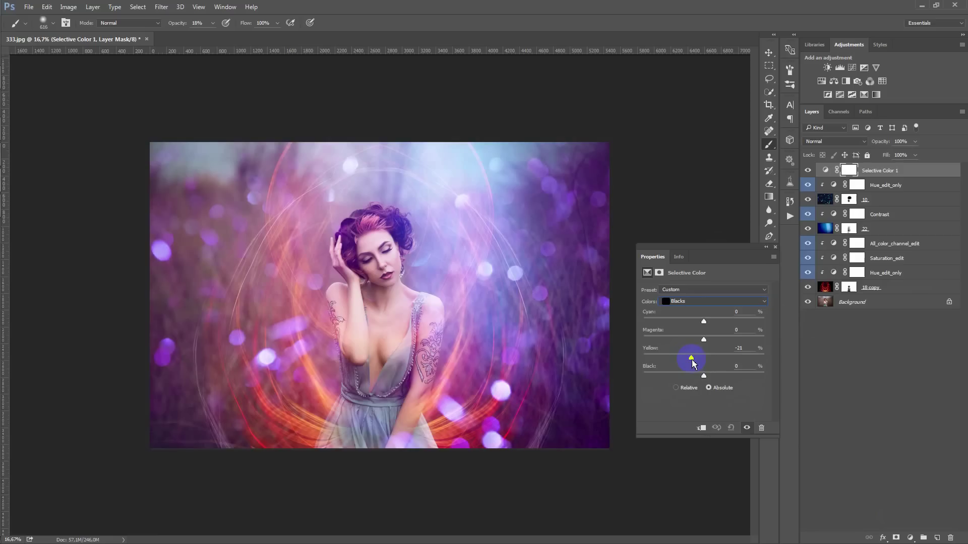
# - Set Blacks yellow to -21% and add a Curves layer with black point moved in and upper curve lifted
pyautogui.click(776, 247)
pyautogui.click(909, 538)
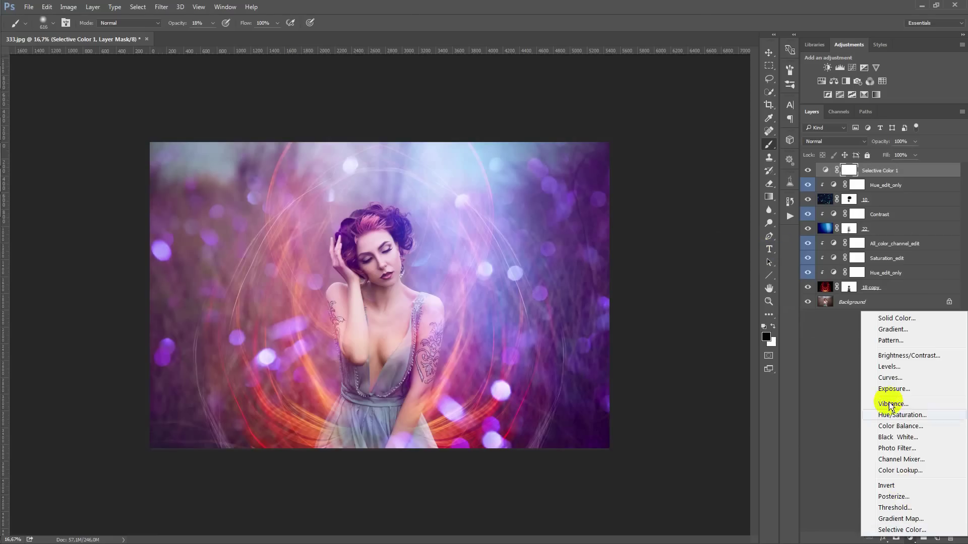
pyautogui.click(888, 384)
pyautogui.moveTo(669, 421); pyautogui.dragTo(672, 425)
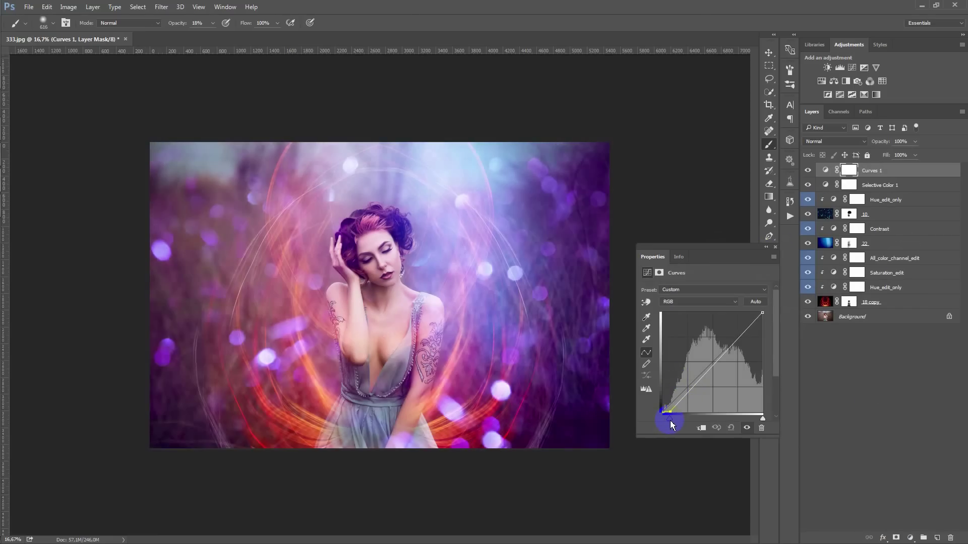
pyautogui.moveTo(734, 335); pyautogui.dragTo(733, 342)
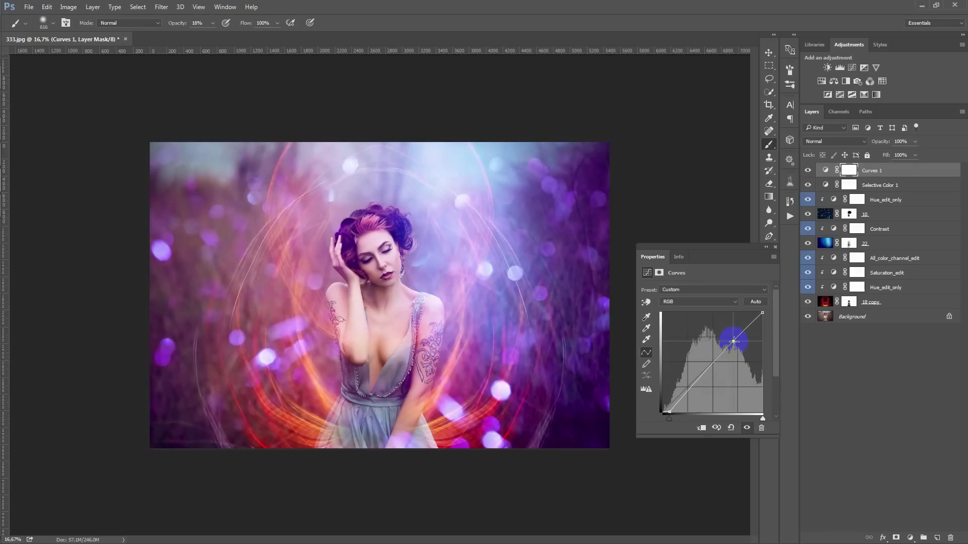
pyautogui.click(775, 247)
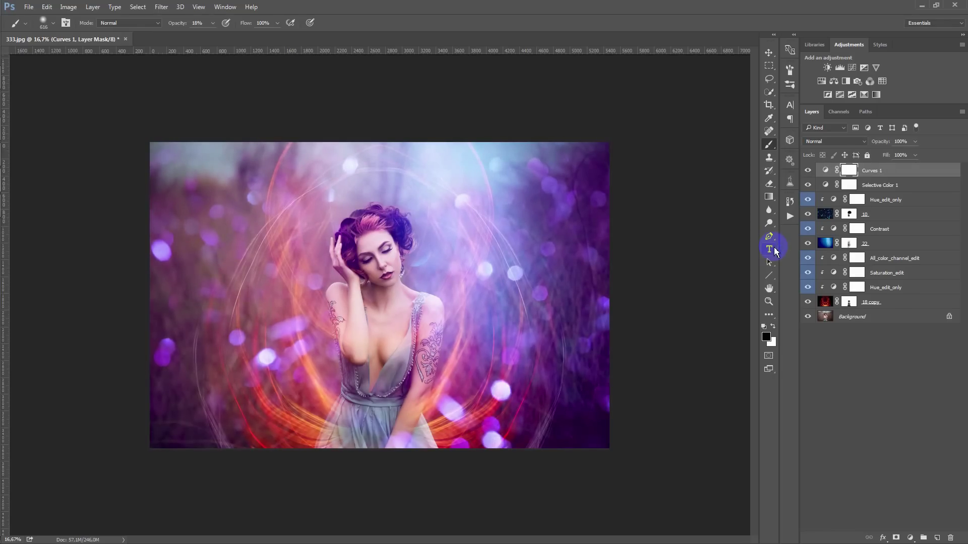
pyautogui.keyDown('shift'); pyautogui.click(900, 301); pyautogui.keyUp('shift')
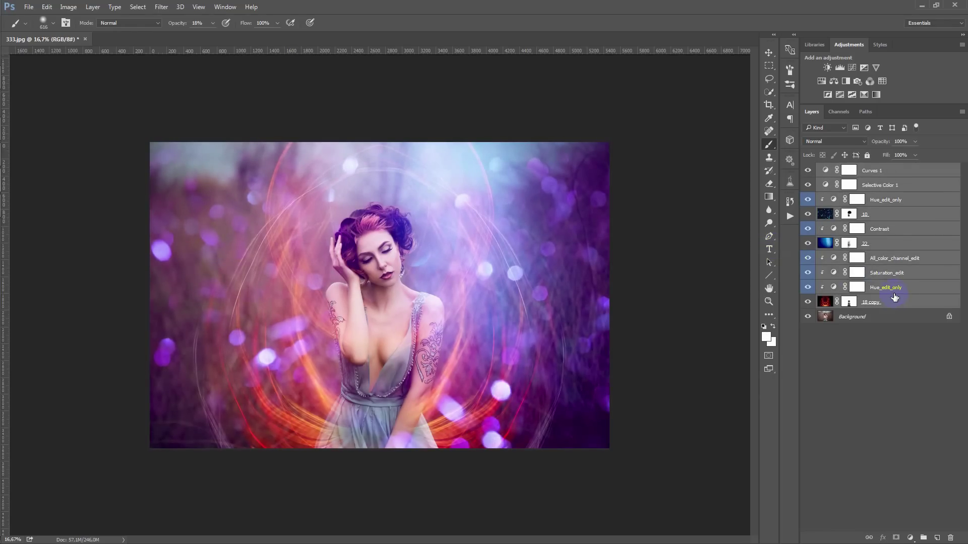
# - Group the effect layers into Group 1 and hide it after comparing before and after
pyautogui.hotkey('ctrl', 'g')
pyautogui.click(807, 170)
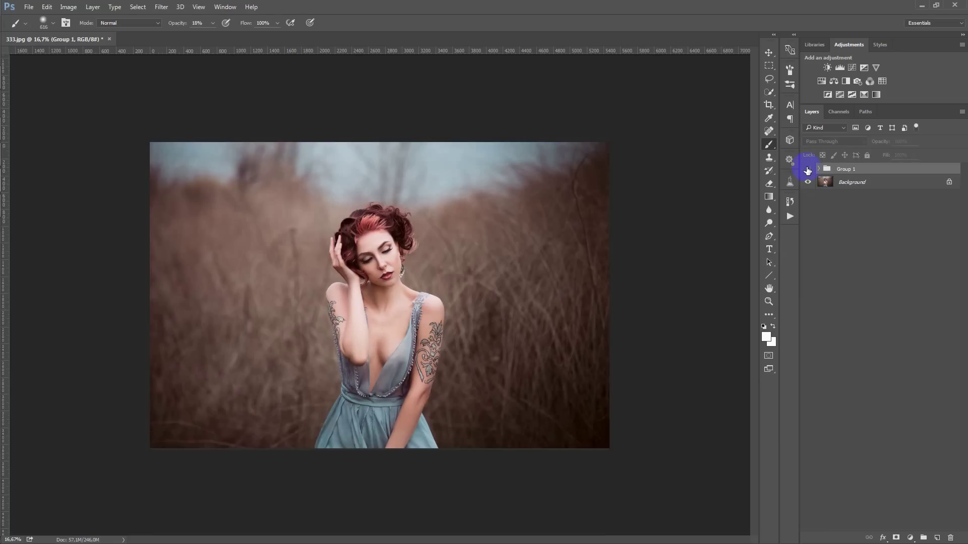
pyautogui.click(807, 170)
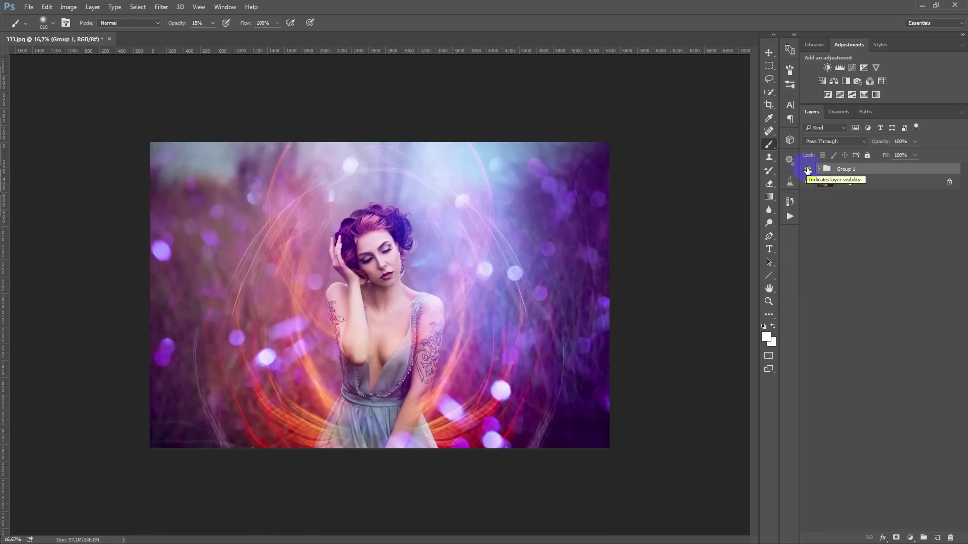
pyautogui.click(808, 170)
pyautogui.click(807, 170)
pyautogui.click(808, 170)
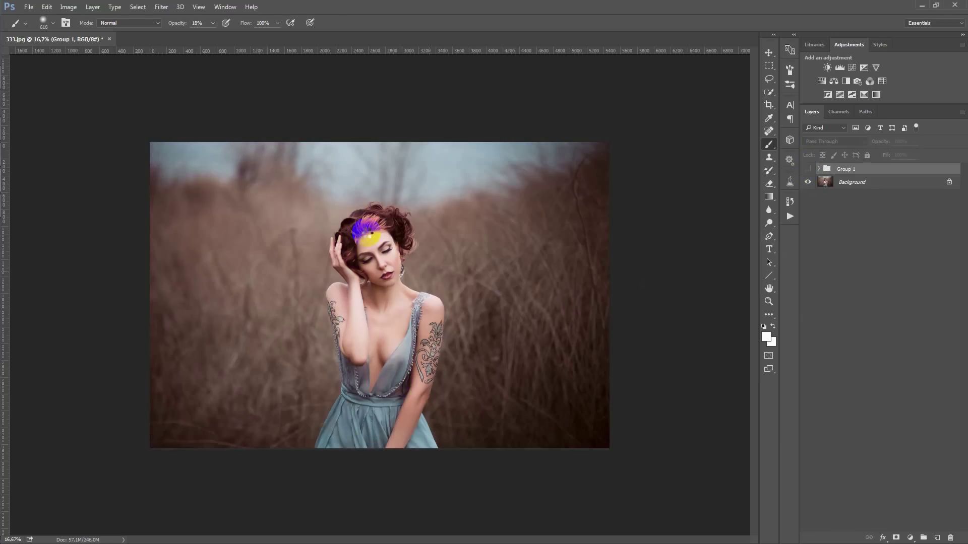
# - Place the orange bokeh image as layer 9 and blend it in Screen mode
pyautogui.moveTo(443, 265); pyautogui.dragTo(346, 231)
pyautogui.click(341, 30)
pyautogui.click(593, 219)
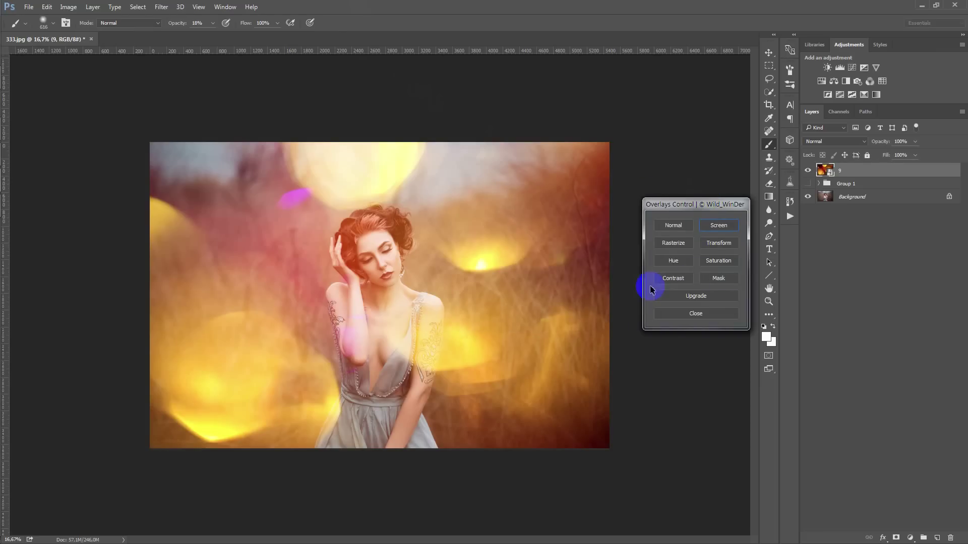
# - Add a Contrast curve with a single darkening bend to the orange bokeh layer
pyautogui.click(670, 277)
pyautogui.moveTo(672, 287)
pyautogui.mouseDown()
pyautogui.moveTo(729, 299)
pyautogui.moveTo(833, 356)
pyautogui.mouseUp()
pyautogui.moveTo(719, 292); pyautogui.dragTo(725, 299)
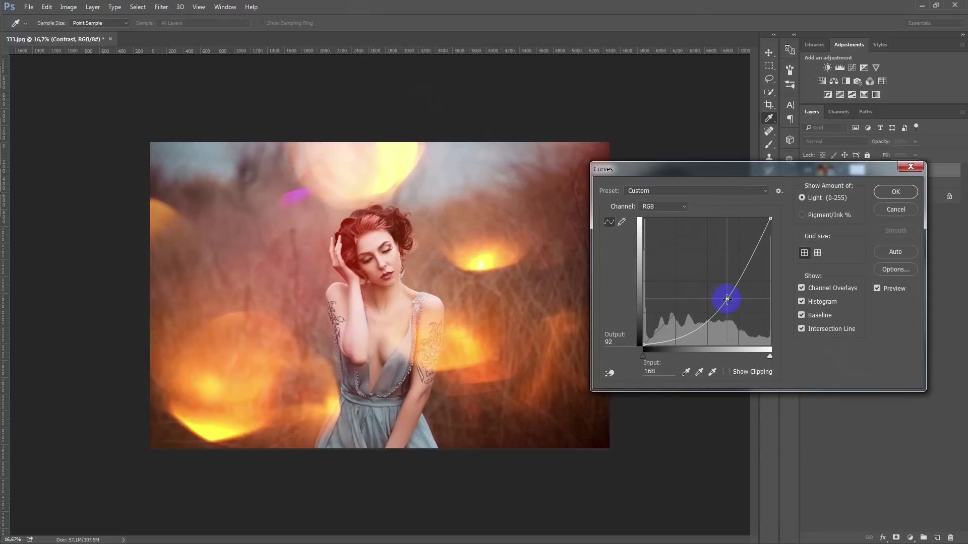
pyautogui.click(896, 192)
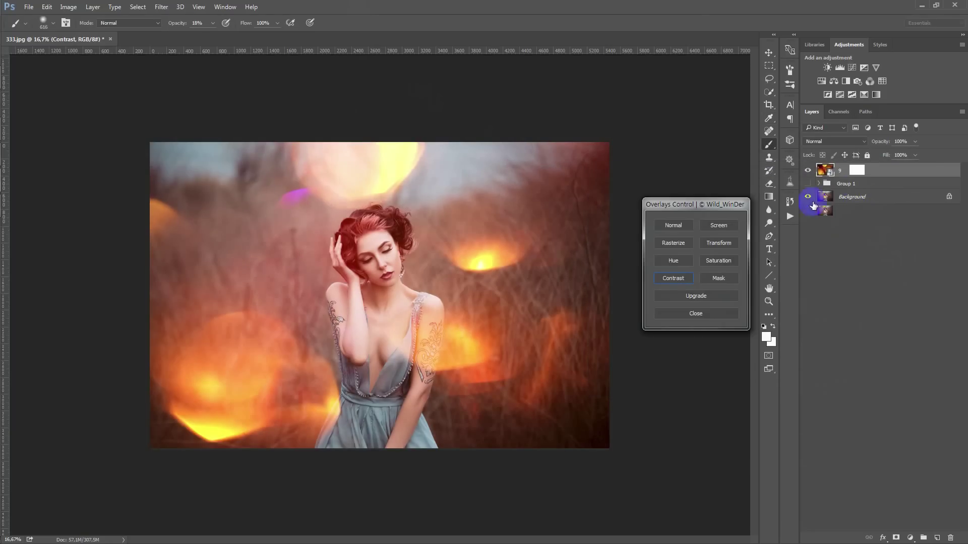
pyautogui.click(713, 313)
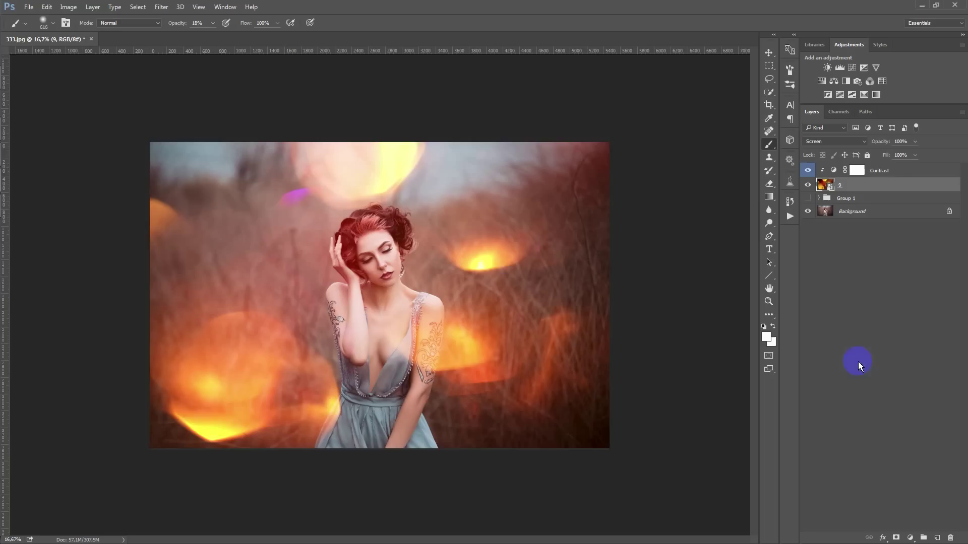
# - Mask the orange bokeh off the face, chin, chest and arm, then hide the layer
pyautogui.click(896, 537)
pyautogui.press('d')
pyautogui.moveTo(388, 293); pyautogui.dragTo(372, 276)
pyautogui.moveTo(398, 328)
pyautogui.mouseDown()
pyautogui.moveTo(428, 335)
pyautogui.moveTo(432, 324)
pyautogui.moveTo(386, 319)
pyautogui.mouseUp()
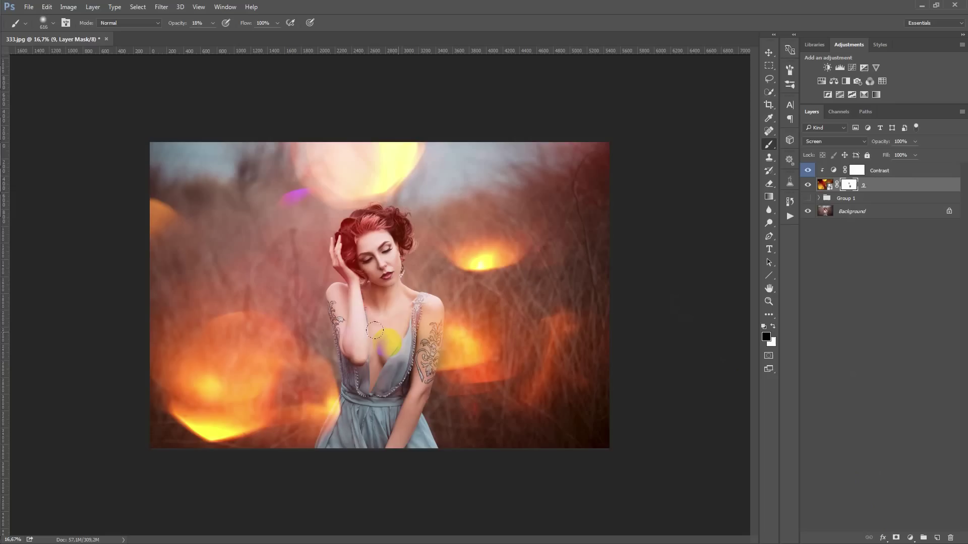
pyautogui.moveTo(353, 237); pyautogui.dragTo(361, 240)
pyautogui.moveTo(358, 302); pyautogui.dragTo(349, 353)
pyautogui.click(807, 185)
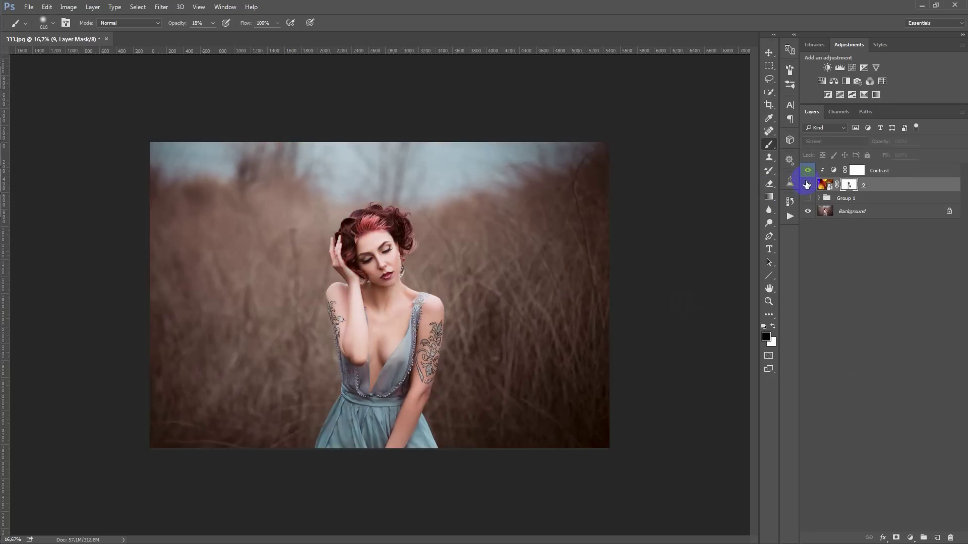
pyautogui.click(807, 185)
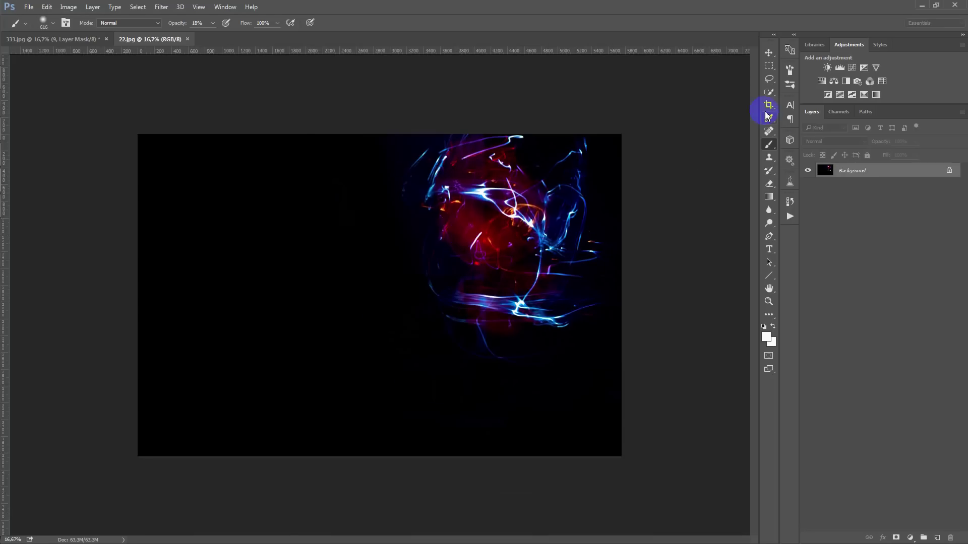
# - Crop the empty left and bottom areas of 22.jpg and move the streaks into the portrait as Layer 1
pyautogui.click(767, 107)
pyautogui.moveTo(140, 290); pyautogui.dragTo(247, 283)
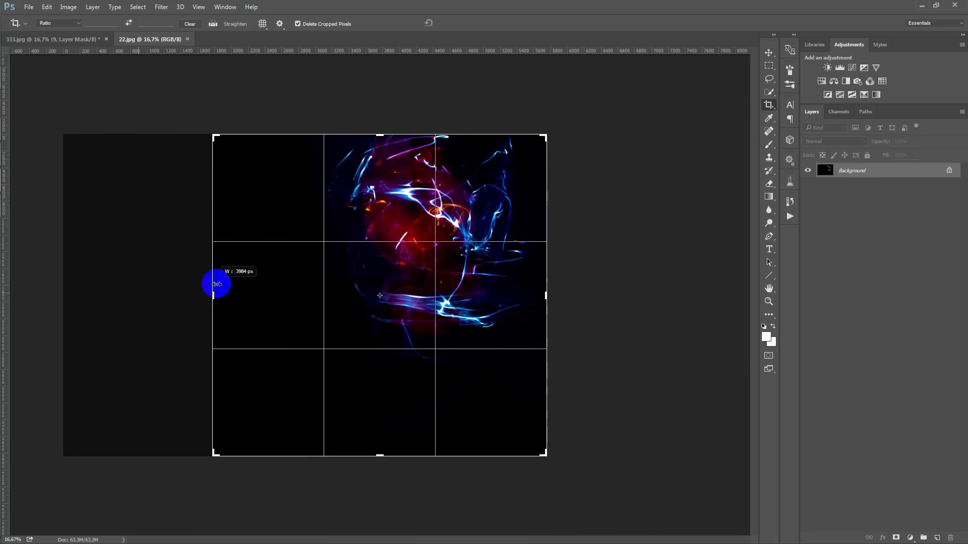
pyautogui.moveTo(400, 445); pyautogui.dragTo(391, 421)
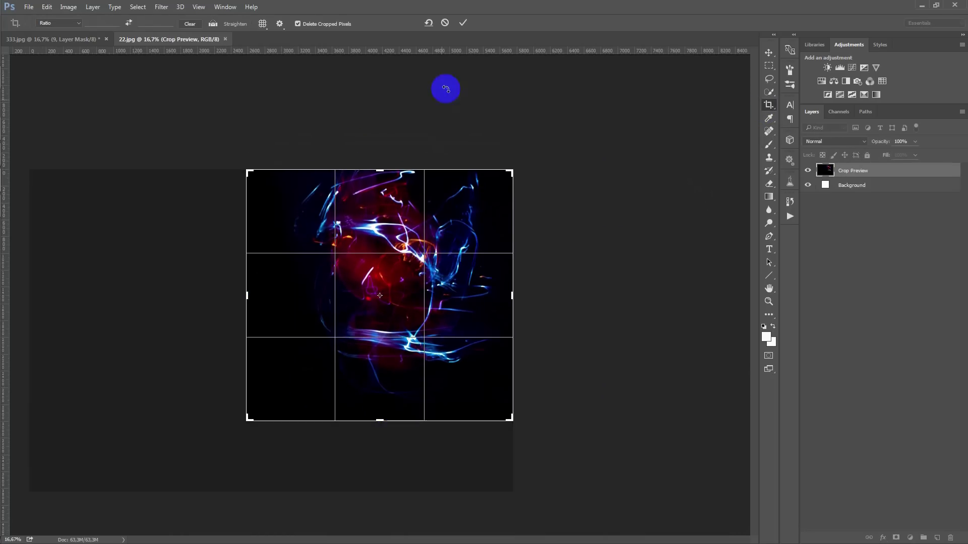
pyautogui.click(465, 24)
pyautogui.click(768, 53)
pyautogui.moveTo(321, 204)
pyautogui.mouseDown()
pyautogui.moveTo(73, 47)
pyautogui.moveTo(346, 257)
pyautogui.mouseUp()
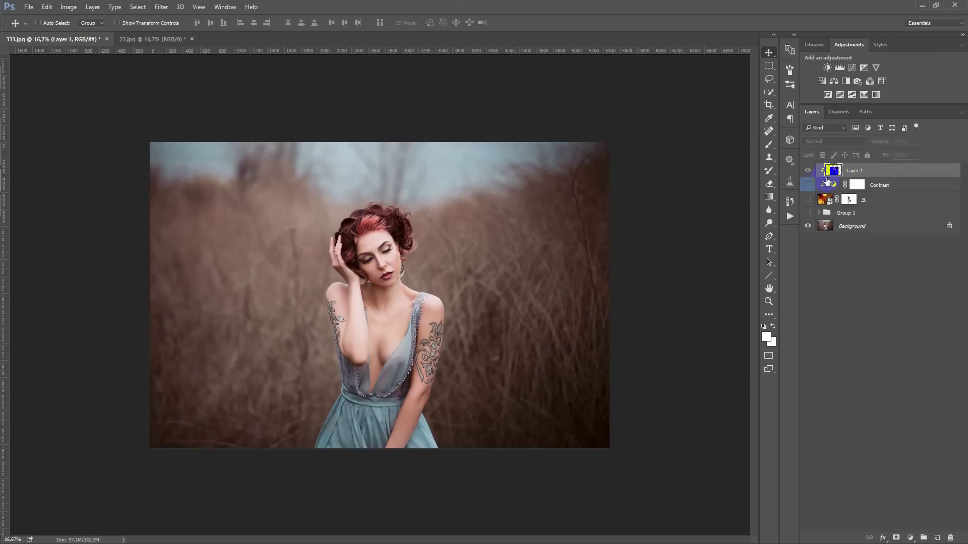
# - Move Layer 1 to the top, blend it in Screen mode, and shift the streaks up-left around the woman
pyautogui.moveTo(835, 184); pyautogui.dragTo(849, 172)
pyautogui.moveTo(479, 197); pyautogui.dragTo(690, 199)
pyautogui.click(709, 222)
pyautogui.click(704, 240)
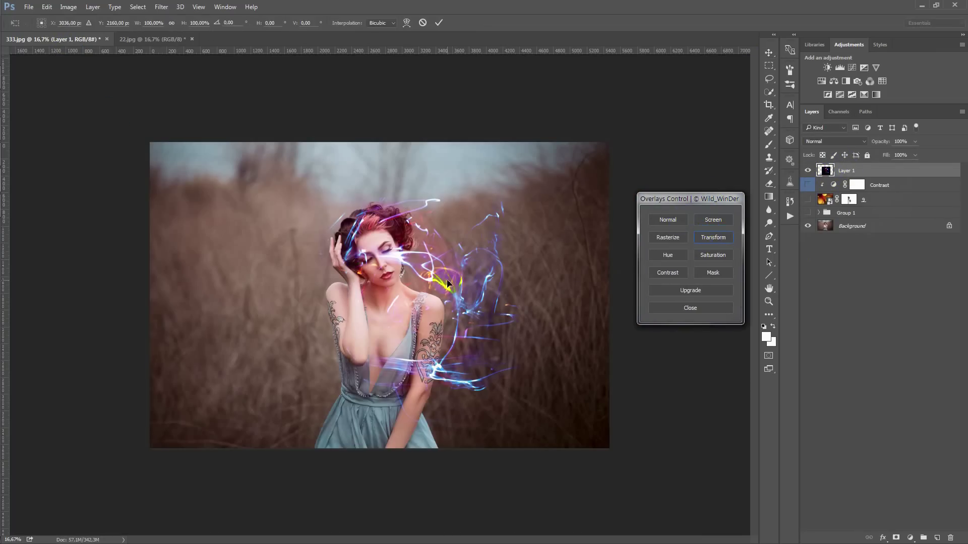
pyautogui.moveTo(448, 283); pyautogui.dragTo(399, 261)
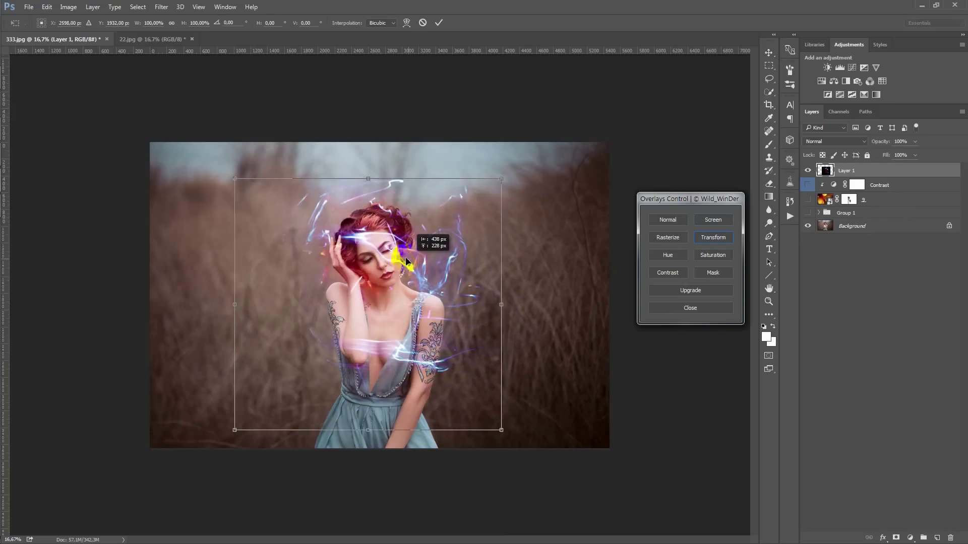
pyautogui.click(439, 22)
pyautogui.click(661, 307)
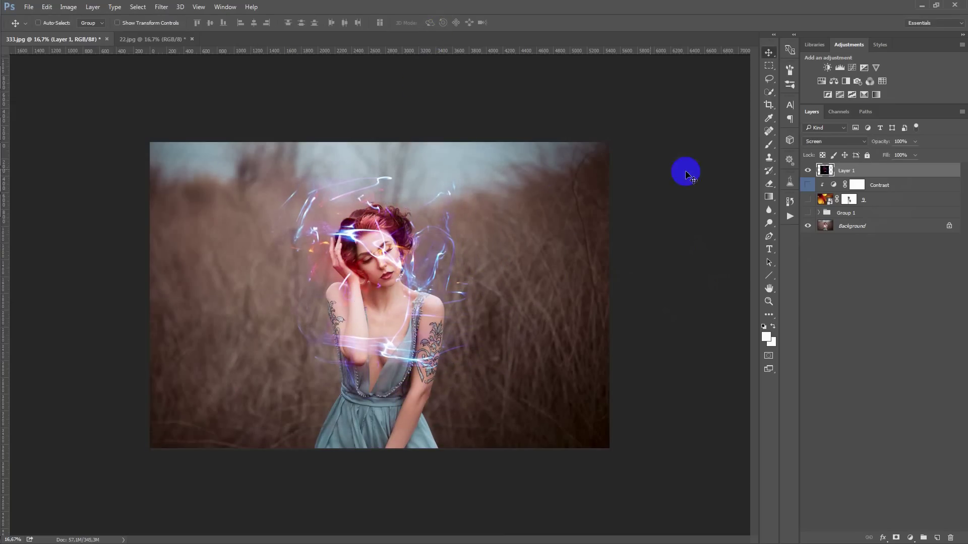
# - Duplicate the streak layer and name the two copies 2 and 1
pyautogui.hotkey('ctrl', 'j')
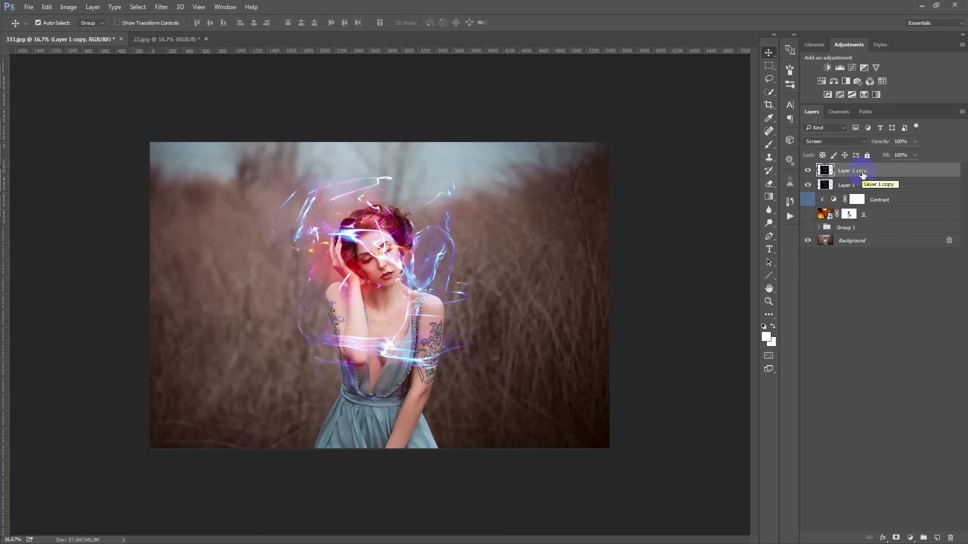
pyautogui.doubleClick(863, 171)
pyautogui.write('2')
pyautogui.doubleClick(855, 183)
pyautogui.write('1')
pyautogui.press('Return')
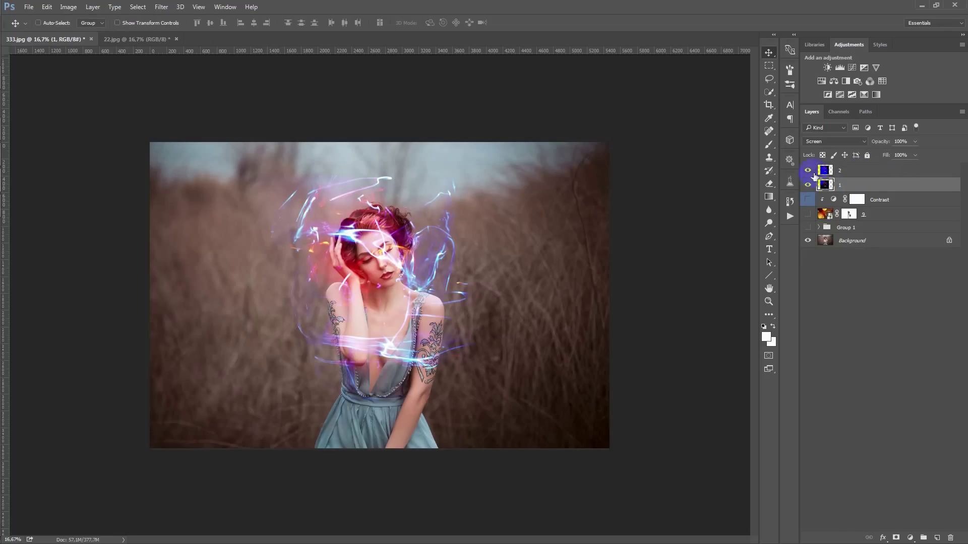
# - Apply a Gaussian Blur of about 95.6 pixels to layer 1 for a soft glow
pyautogui.click(161, 6)
pyautogui.moveTo(168, 130)
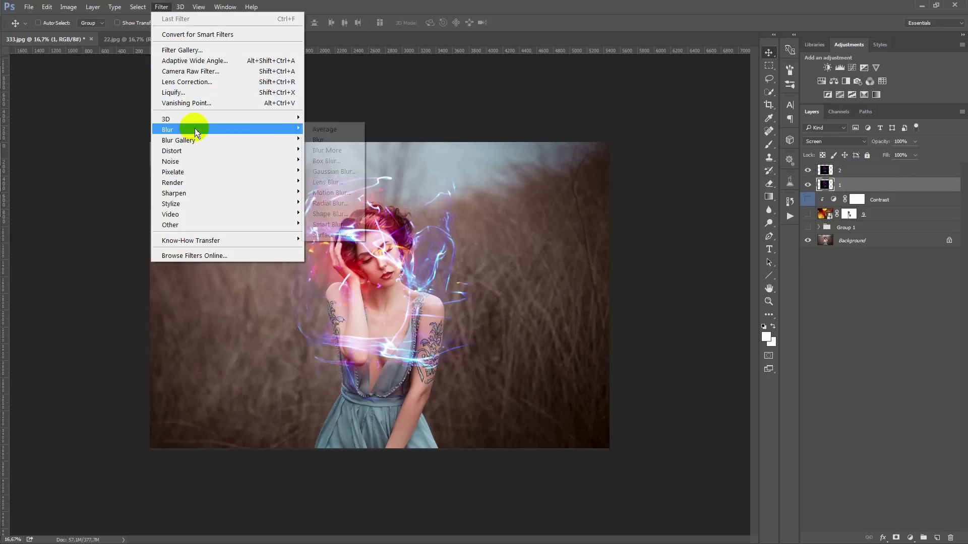
pyautogui.click(329, 174)
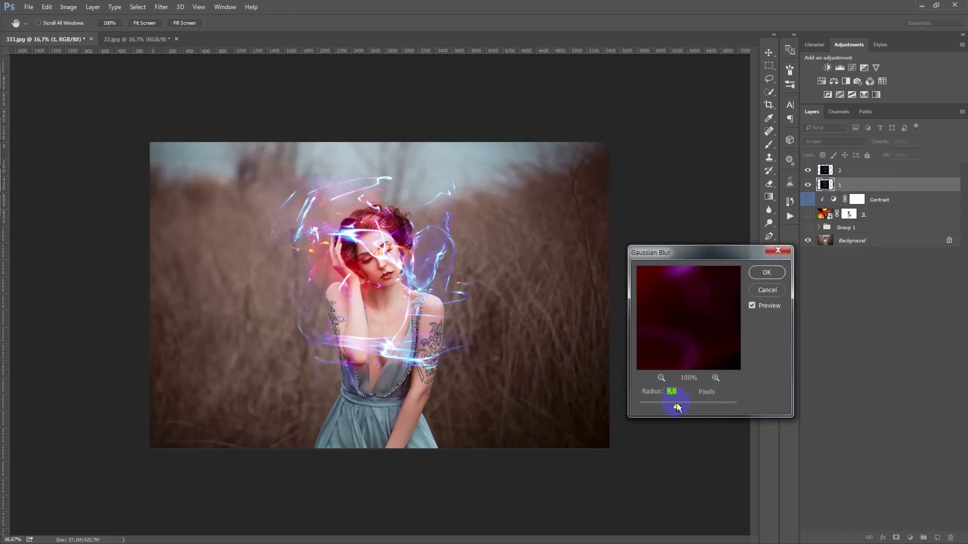
pyautogui.moveTo(691, 406); pyautogui.dragTo(698, 405)
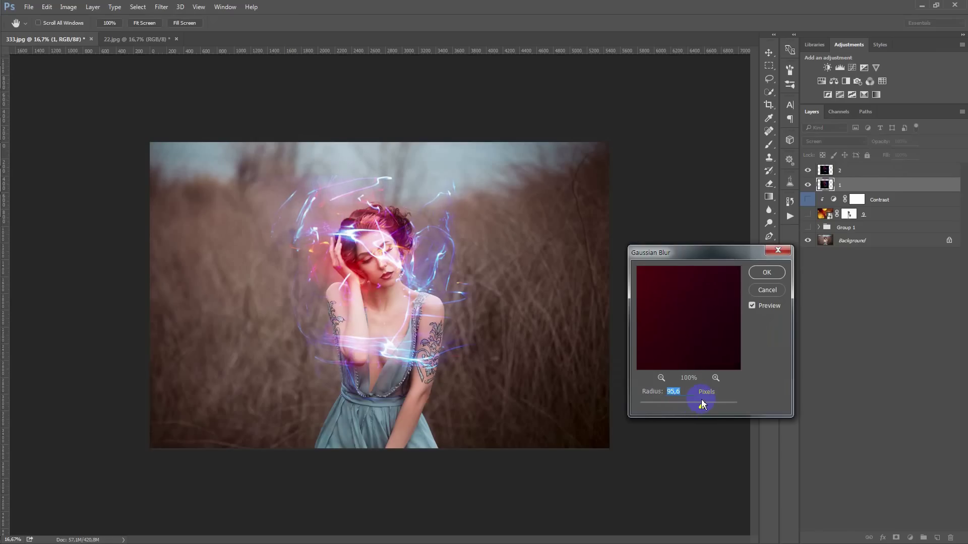
pyautogui.click(767, 273)
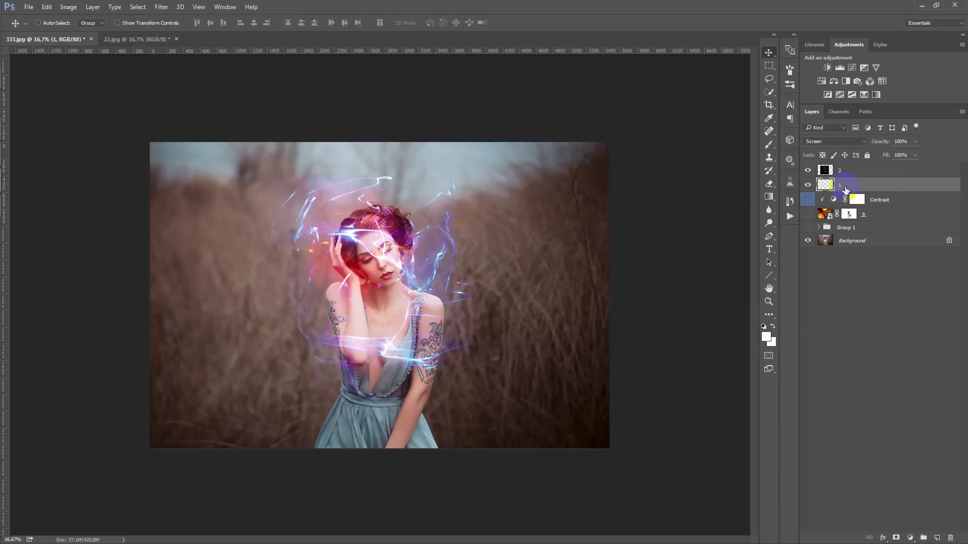
pyautogui.click(852, 171)
# - Paint black at 30% opacity on layer 2's mask to hide the streaks over the face
pyautogui.press('b')
pyautogui.moveTo(388, 238); pyautogui.dragTo(346, 230)
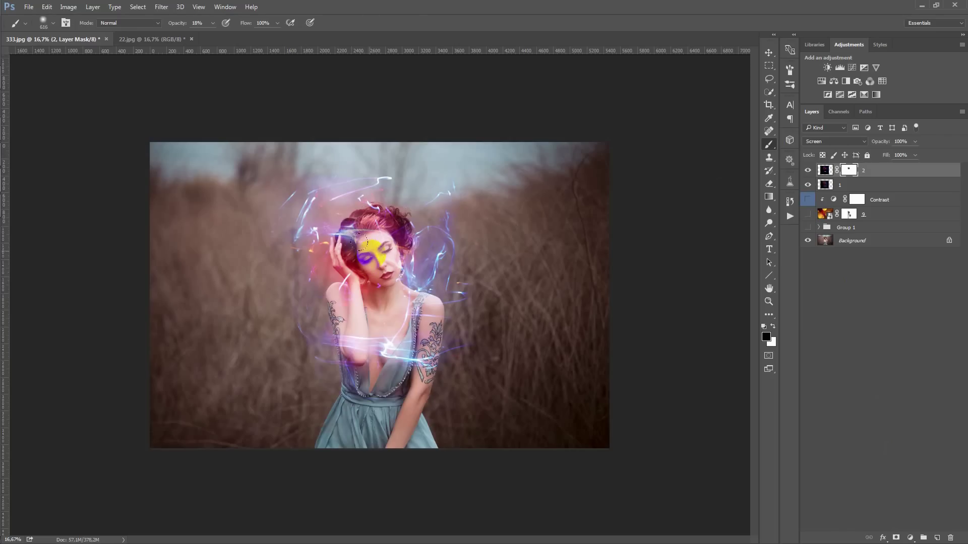
pyautogui.press('3')
pyautogui.moveTo(359, 245); pyautogui.dragTo(344, 222)
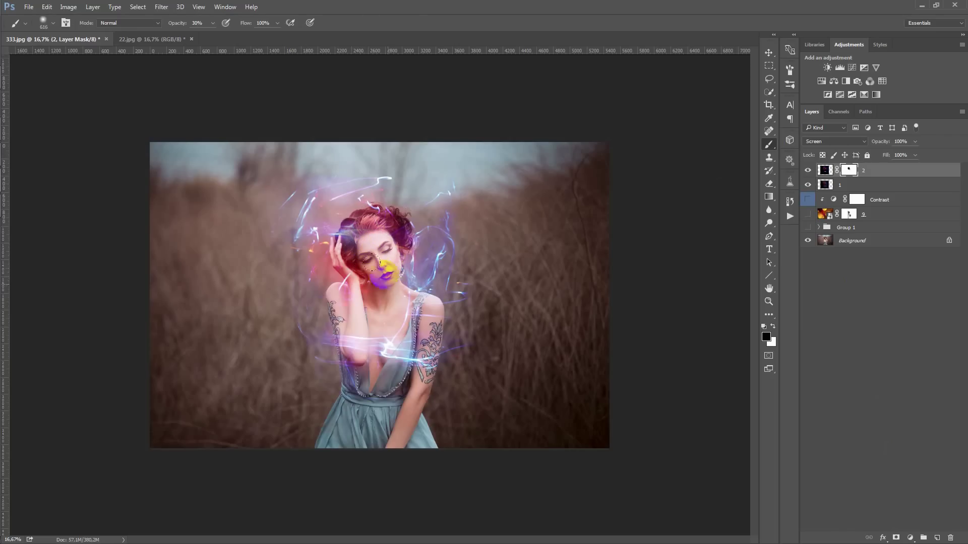
pyautogui.click(809, 170)
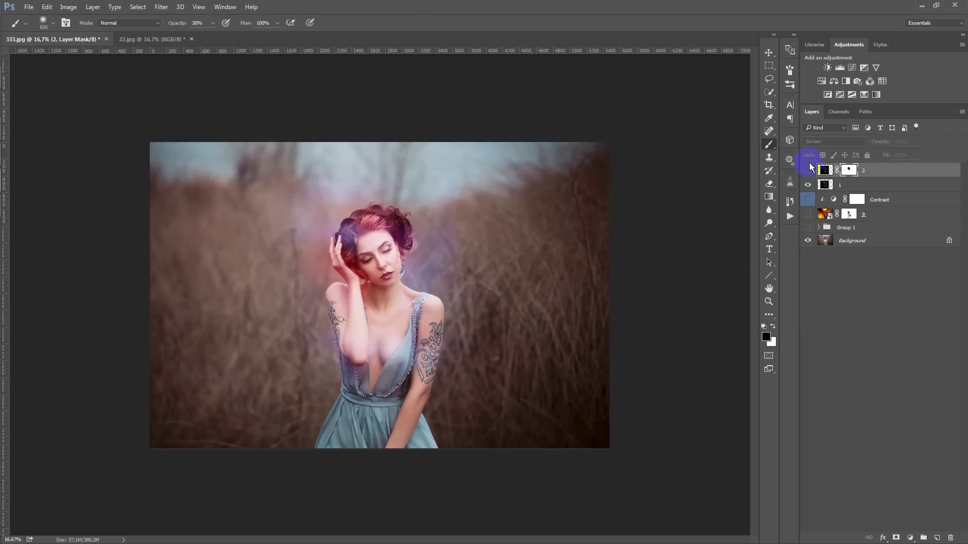
pyautogui.click(808, 184)
pyautogui.click(808, 185)
pyautogui.click(808, 185)
# - Duplicate glow layer 1 and mask the copy to tone down the glow near the face
pyautogui.click(841, 184)
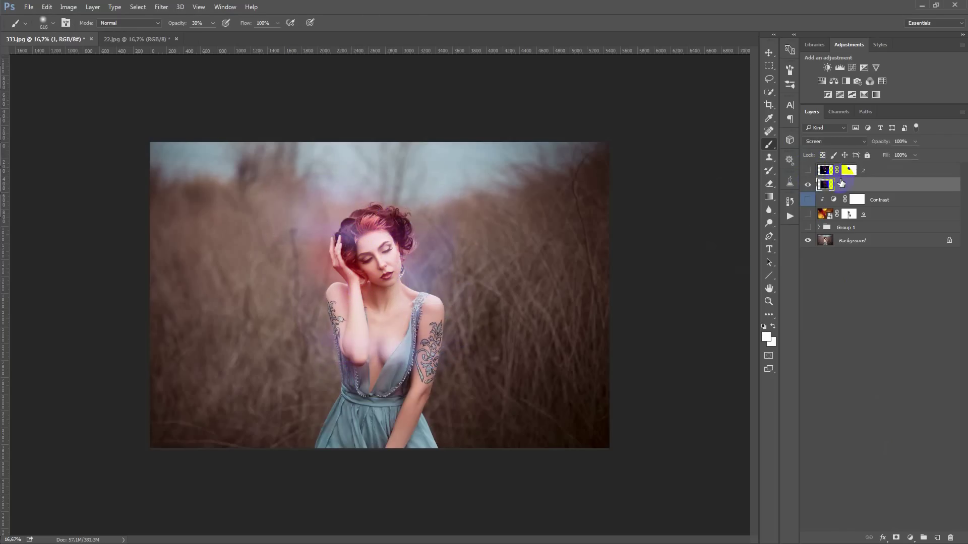
pyautogui.hotkey('ctrl', 'j')
pyautogui.hotkey('ctrl', 'j')
pyautogui.hotkey('ctrl', 'j')
pyautogui.click(808, 170)
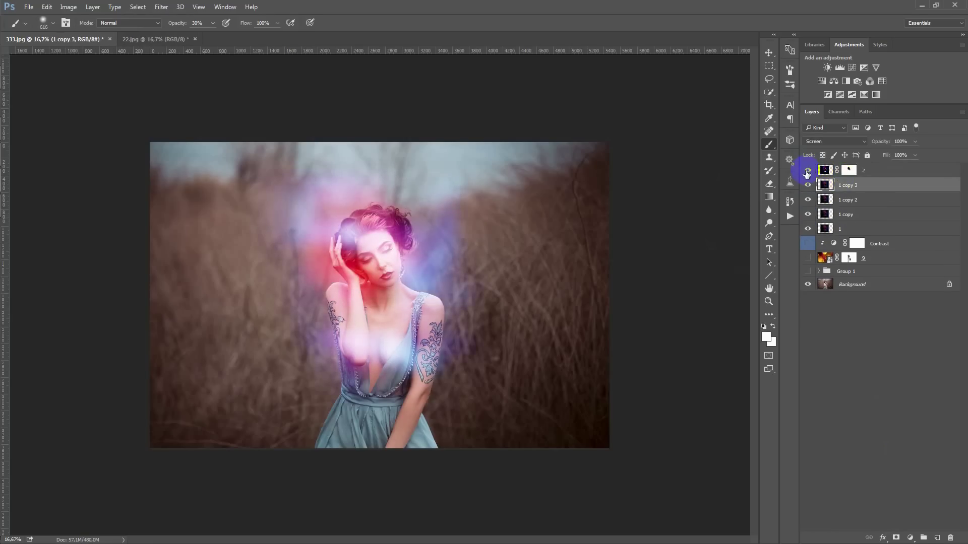
pyautogui.click(951, 538)
pyautogui.click(952, 538)
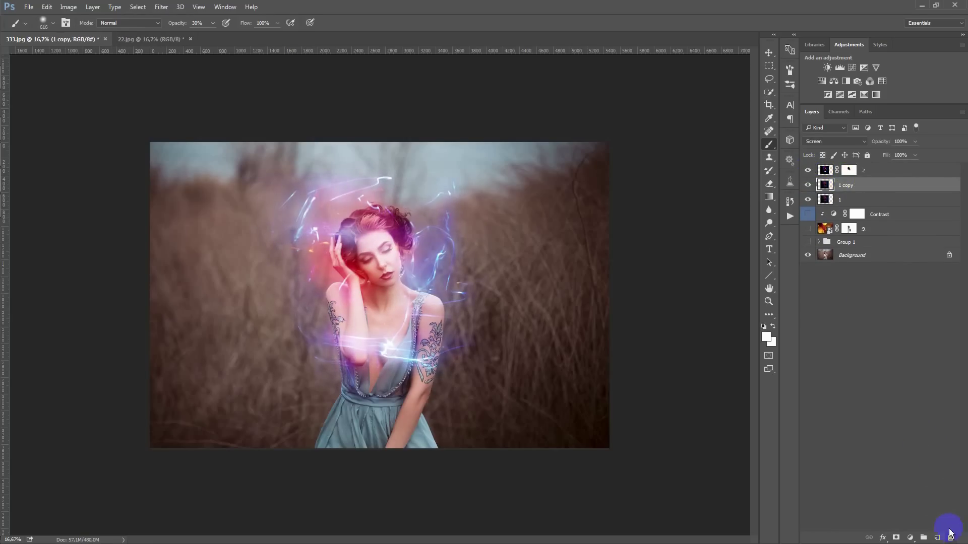
pyautogui.click(895, 538)
pyautogui.moveTo(852, 172); pyautogui.dragTo(852, 172)
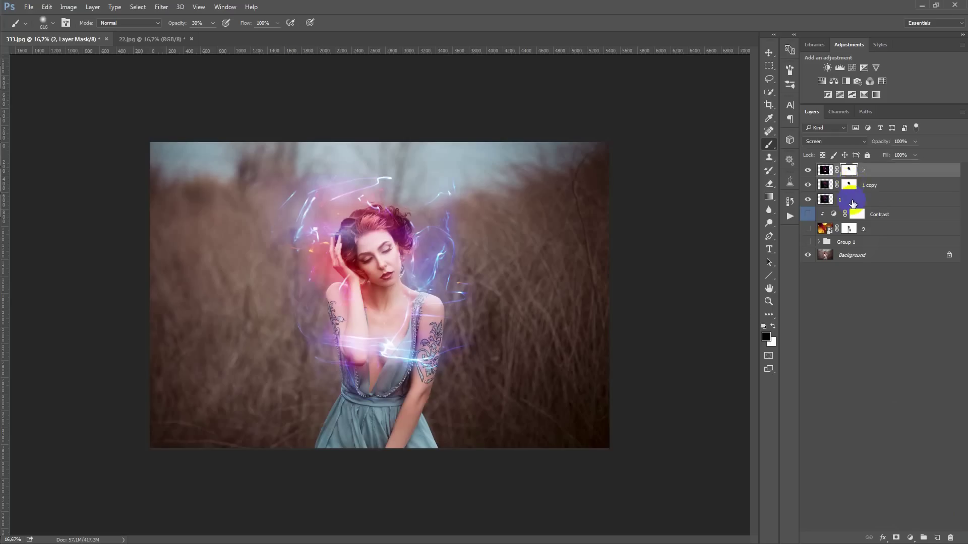
# - Scale layers 2, 1 copy and 1 together to about 180%
pyautogui.keyDown('shift'); pyautogui.click(883, 199); pyautogui.keyUp('shift')
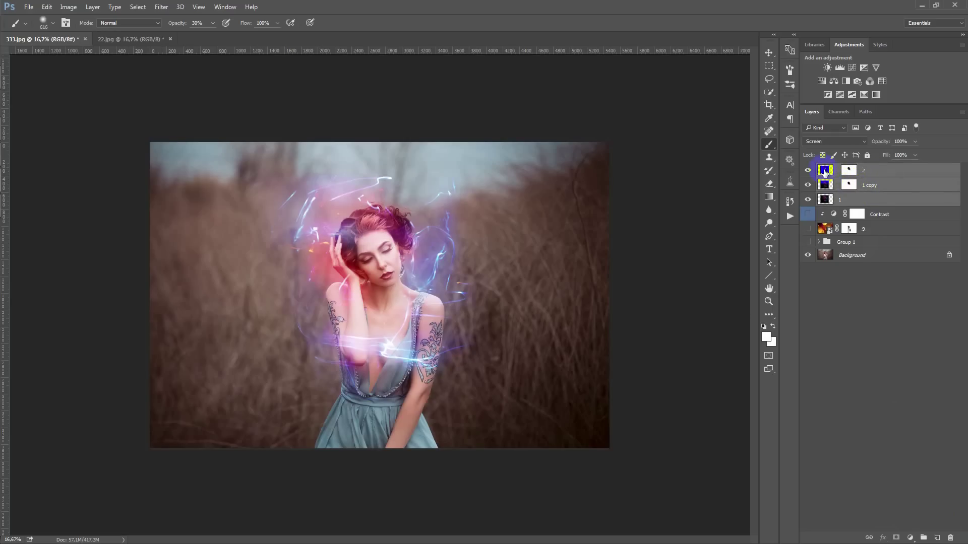
pyautogui.hotkey('ctrl', 't')
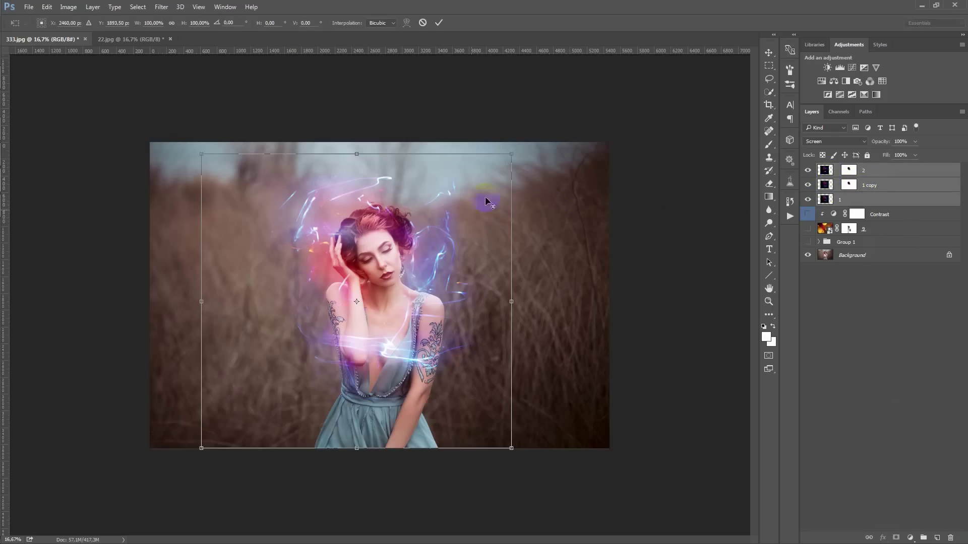
pyautogui.moveTo(509, 153); pyautogui.dragTo(663, 70)
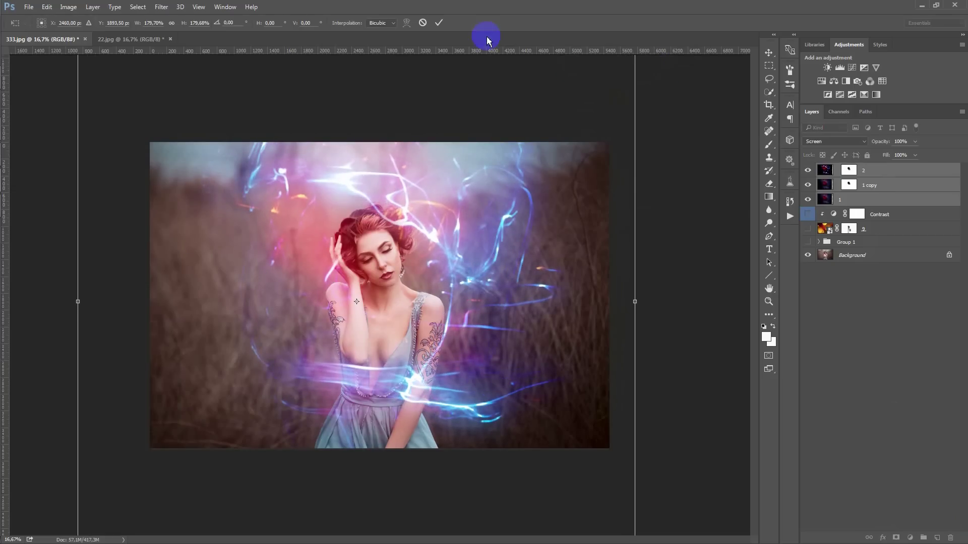
pyautogui.click(440, 22)
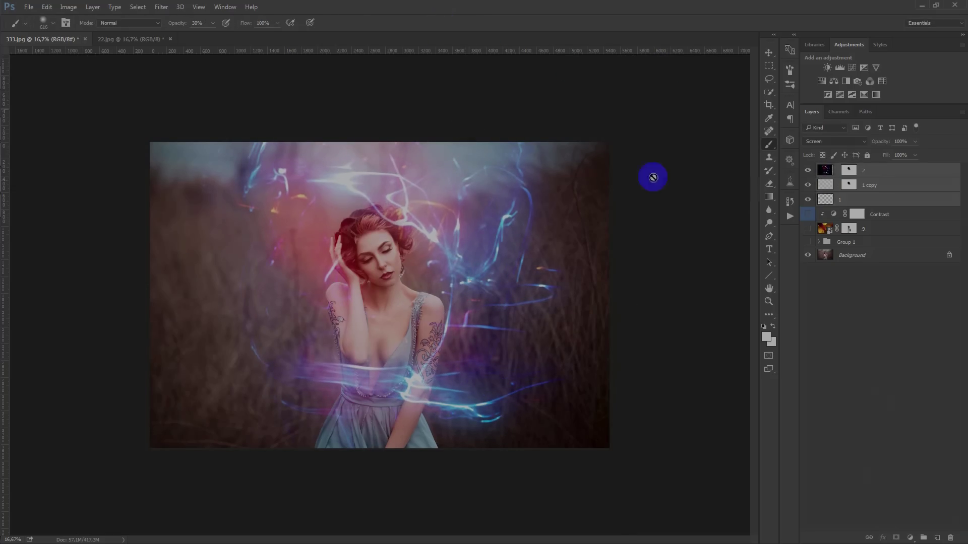